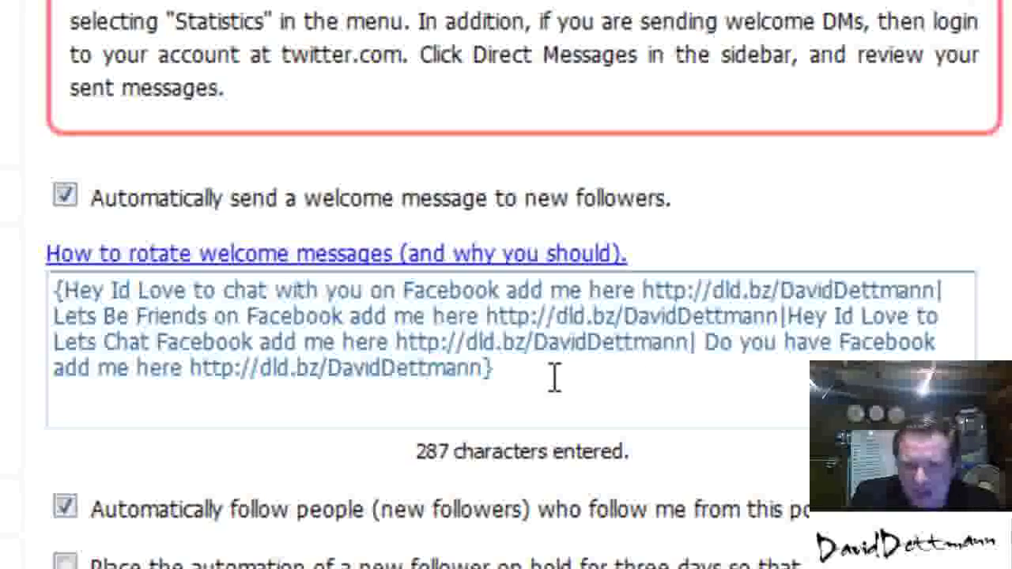
Clear the old text from the welcome-message box
left_click(555, 378)
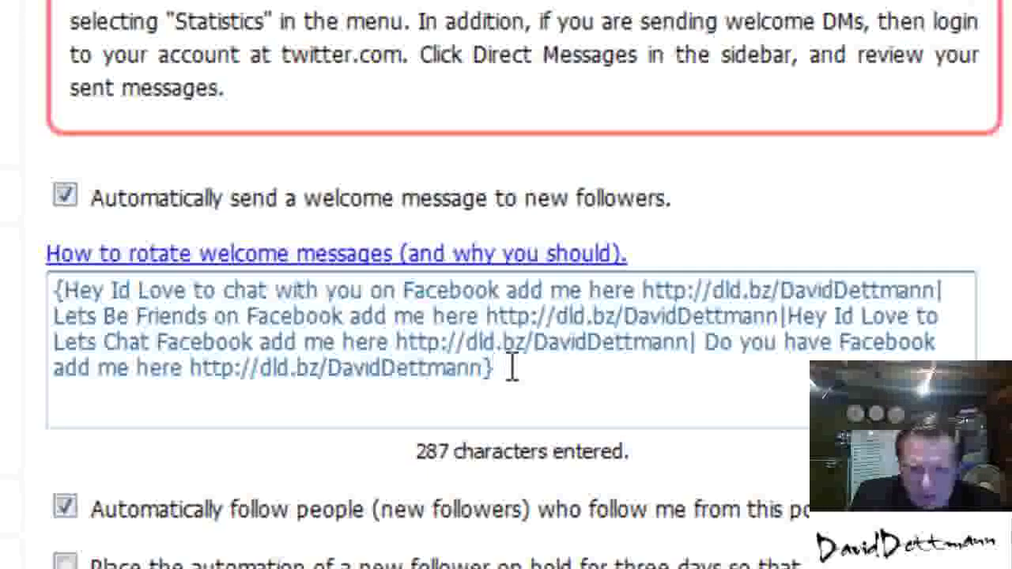
key("ctrl+a")
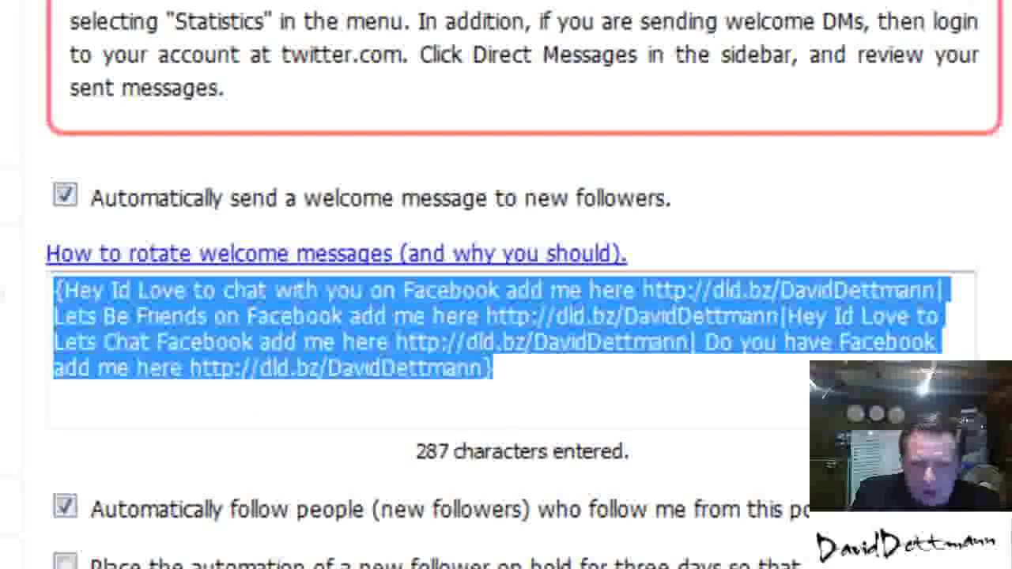
key("Delete")
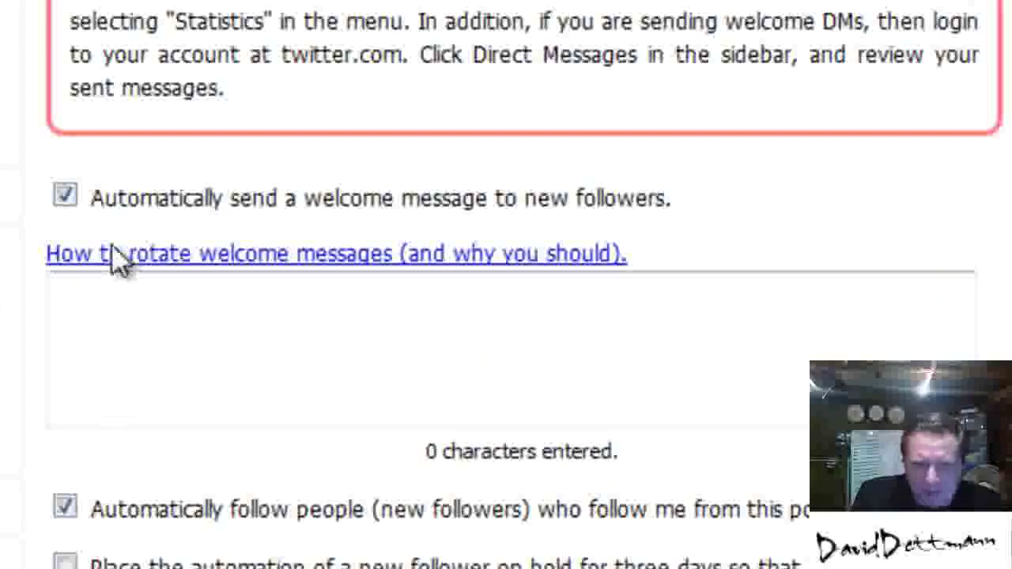
Expand 'How to rotate welcome messages' and review the braces and pipe-separator rules
left_click(405, 258)
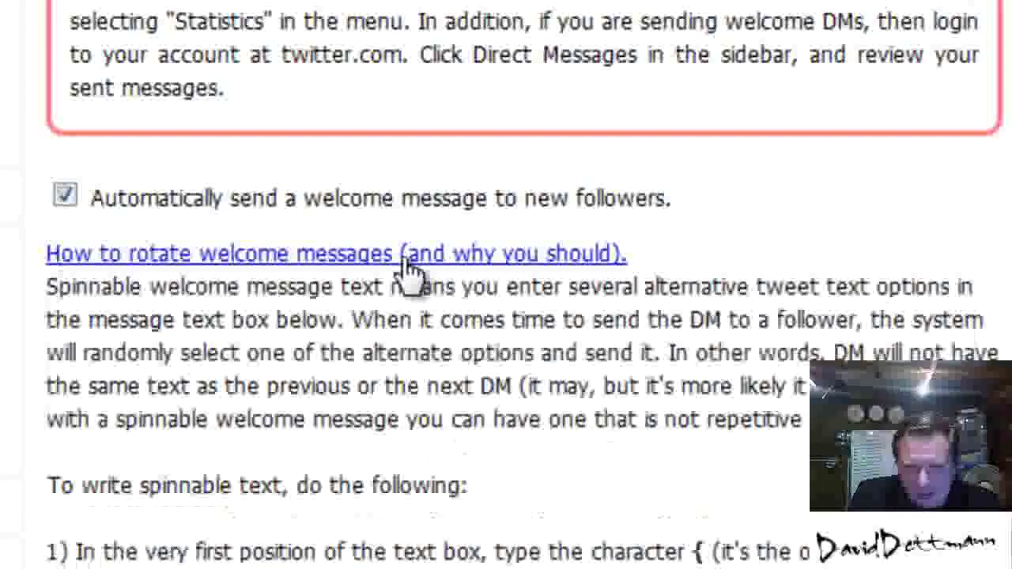
scroll(505, 284, "up", 3)
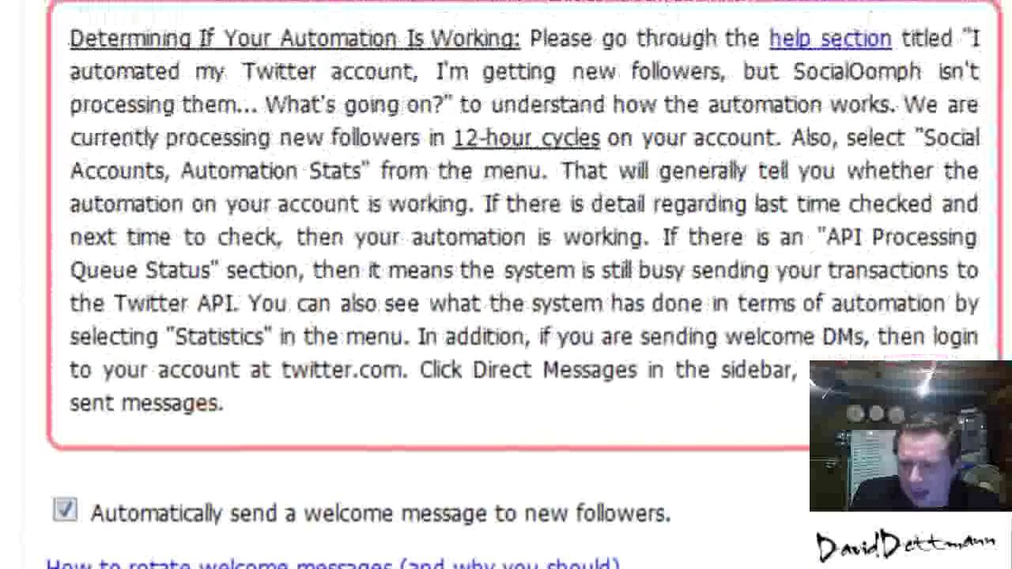
scroll(506, 284, "down", 5)
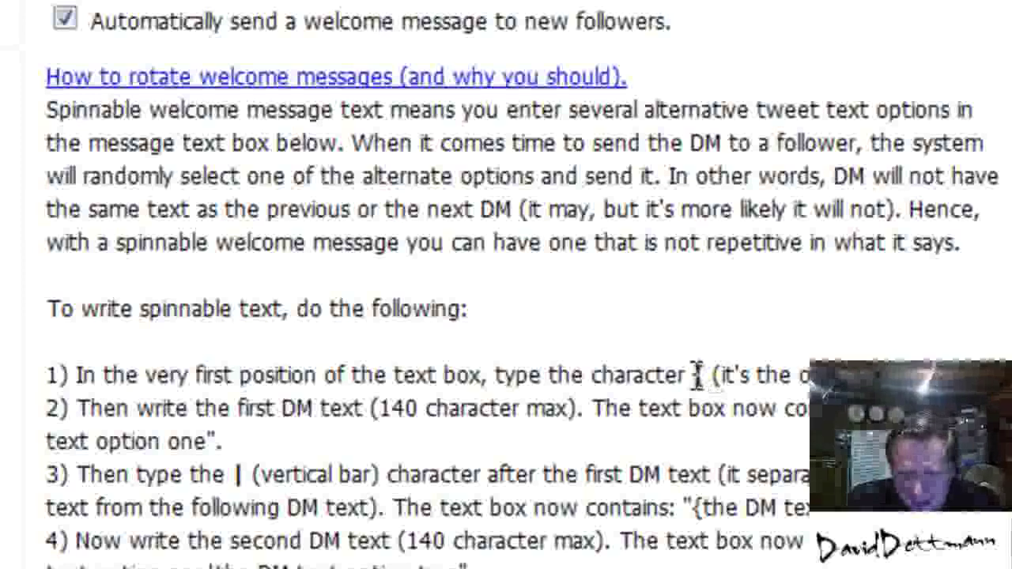
left_click_drag(696, 375, 706, 373)
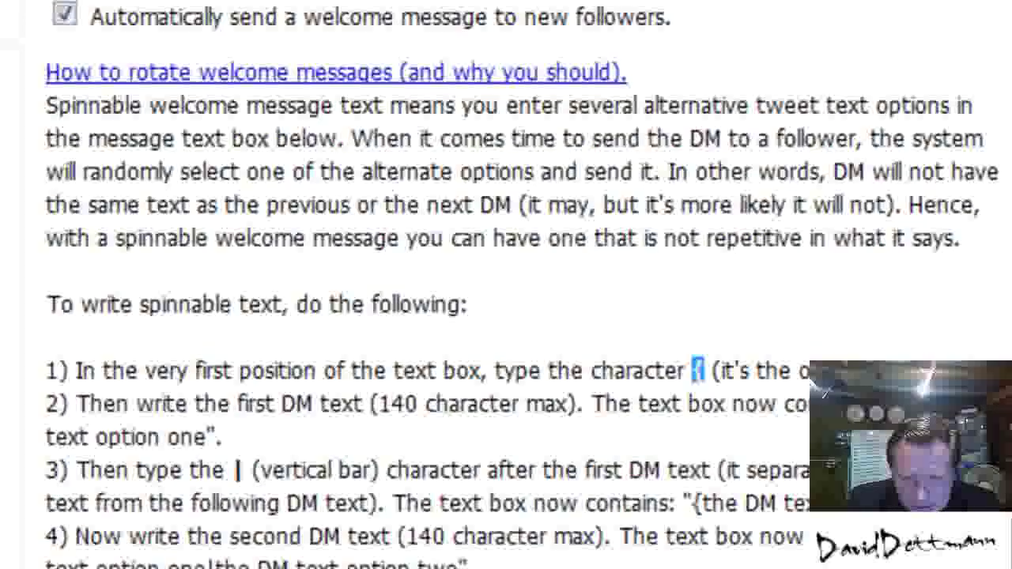
scroll(542, 376, "down", 5)
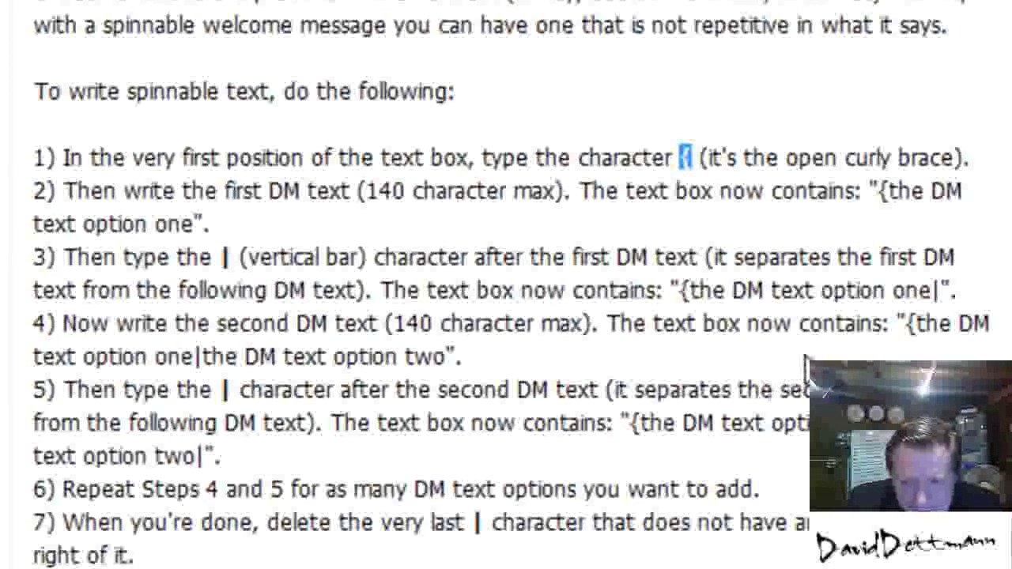
scroll(395, 546, "down", 4)
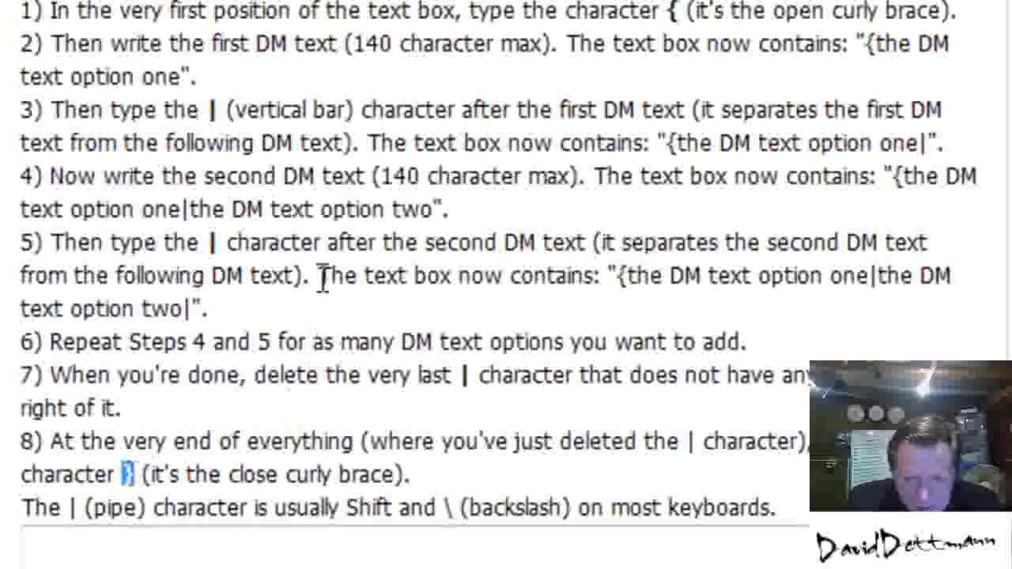
left_click(210, 240)
double_click(210, 241)
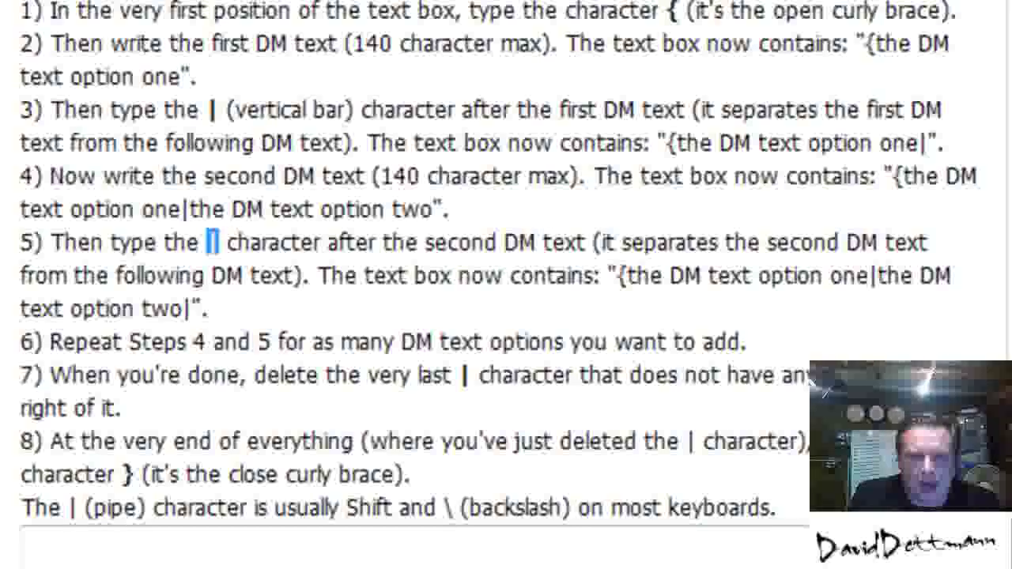
scroll(83, 54, "up", 6)
scroll(83, 54, "up", 4)
scroll(83, 54, "up", 1)
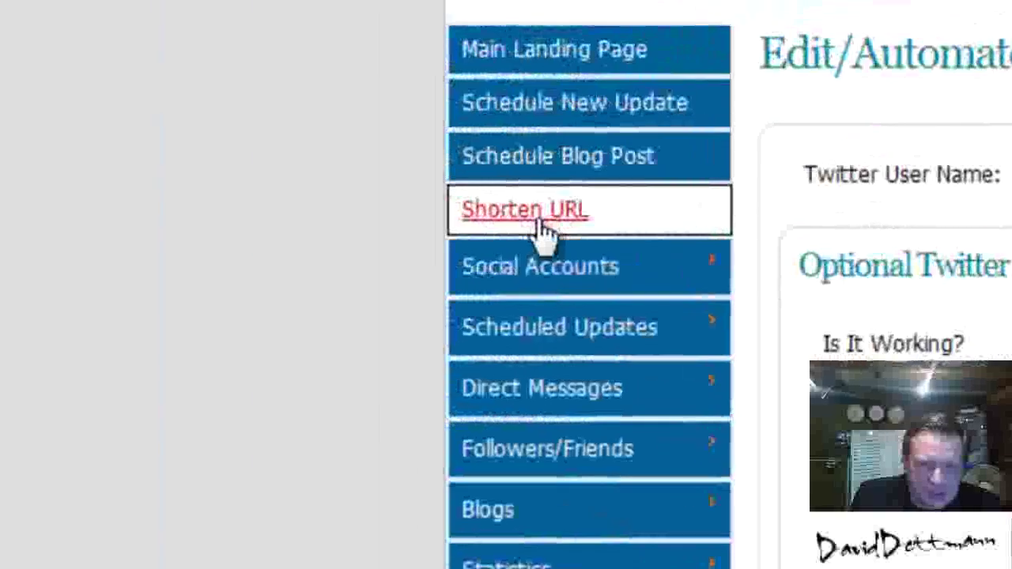
Open Shorten URL in a new tab, then bring up the social-networks blog post
right_click(544, 231)
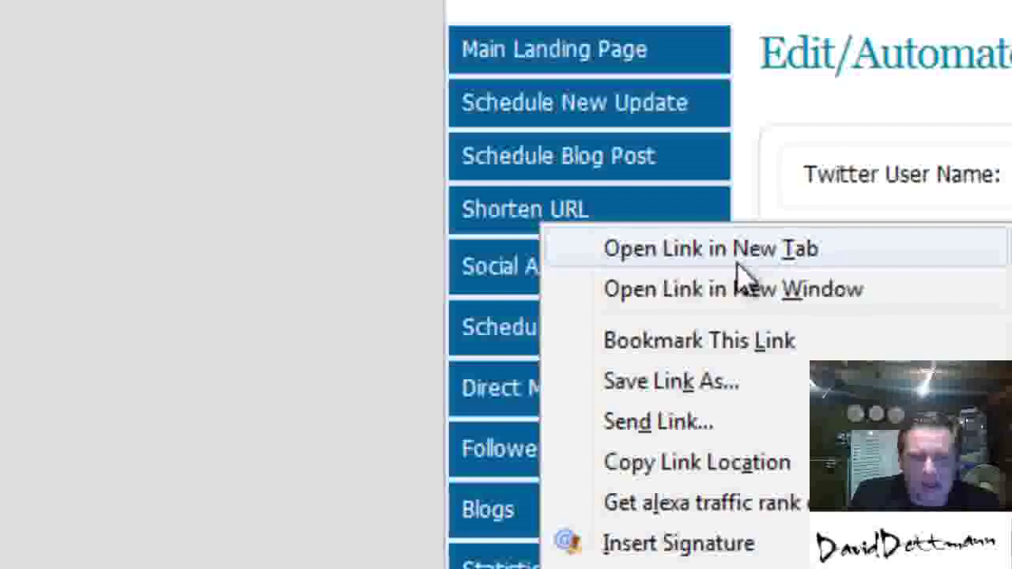
left_click(739, 268)
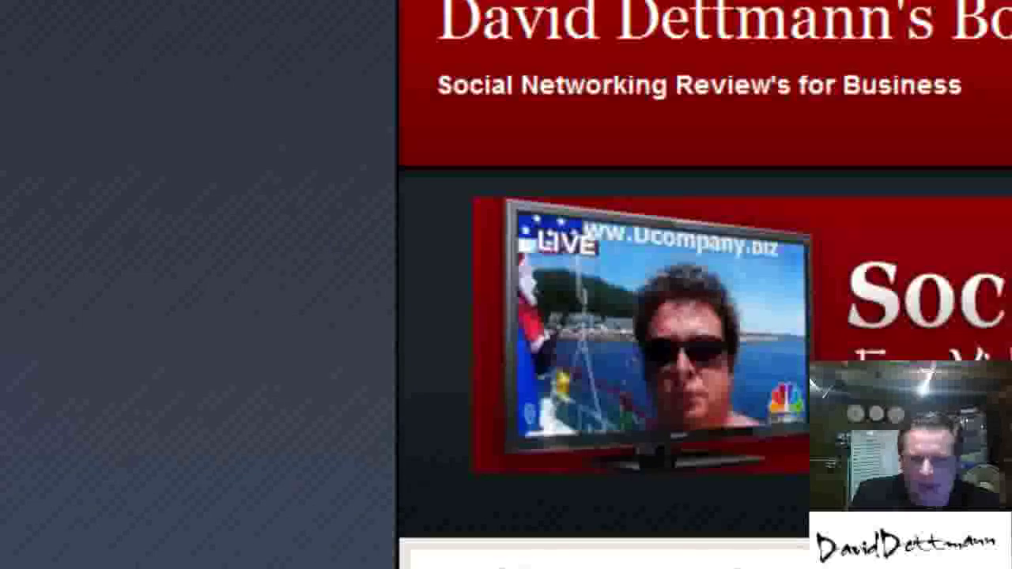
scroll(506, 332, "down", 2)
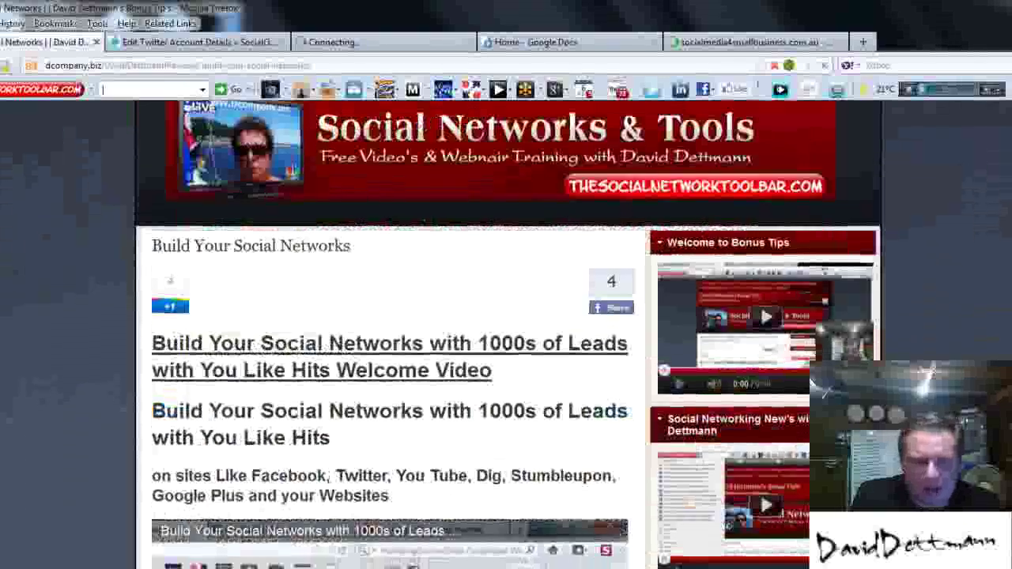
scroll(612, 257, "up", 2)
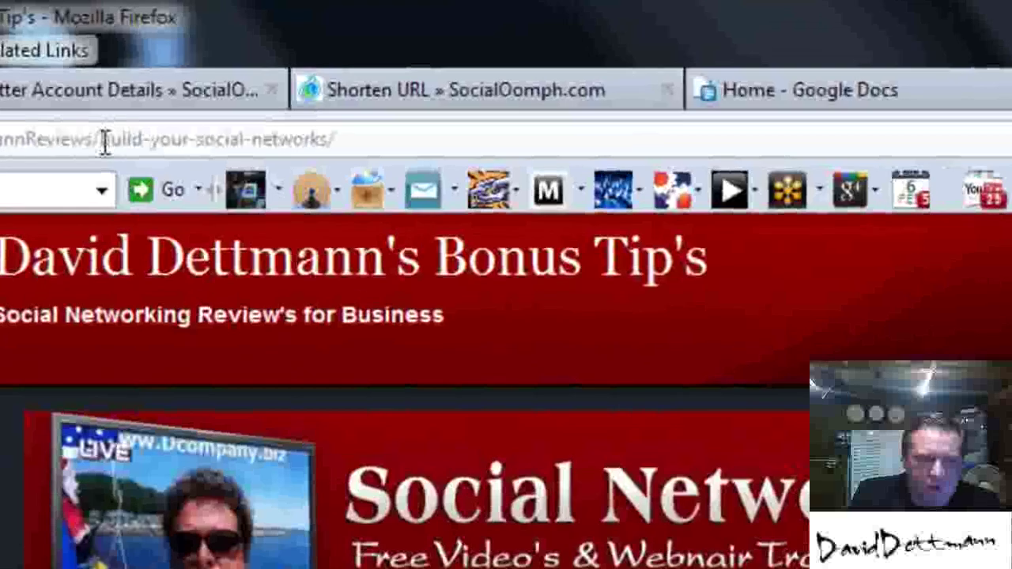
Copy the blog post's address into the Shorten URL page's Long URL field
left_click(201, 67)
right_click(105, 146)
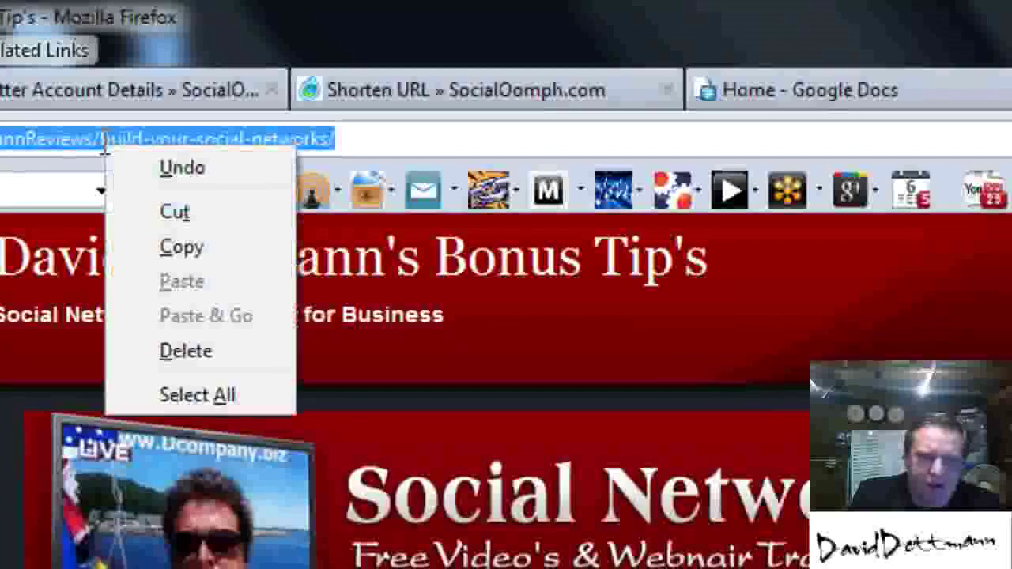
left_click(182, 247)
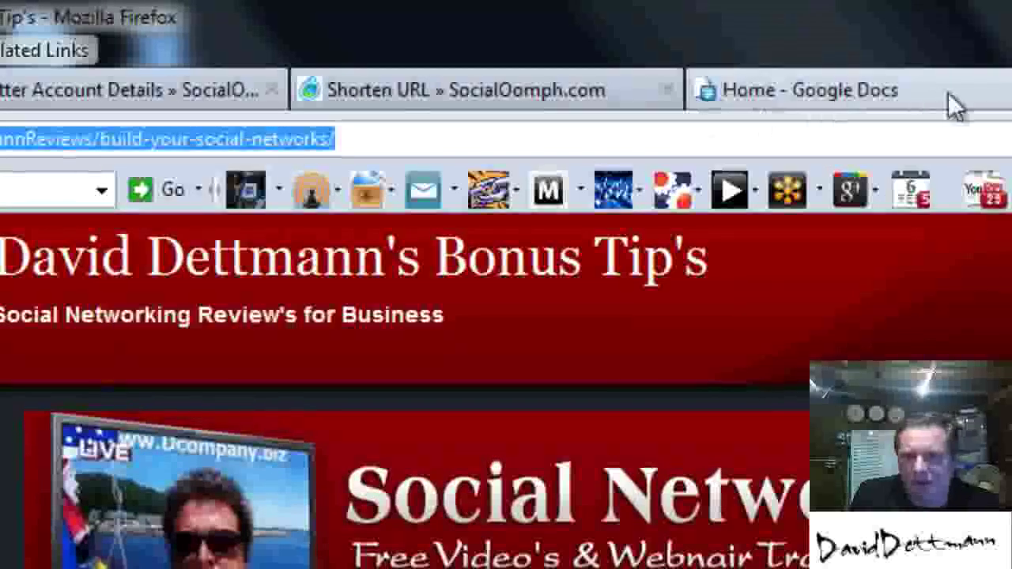
left_click(542, 106)
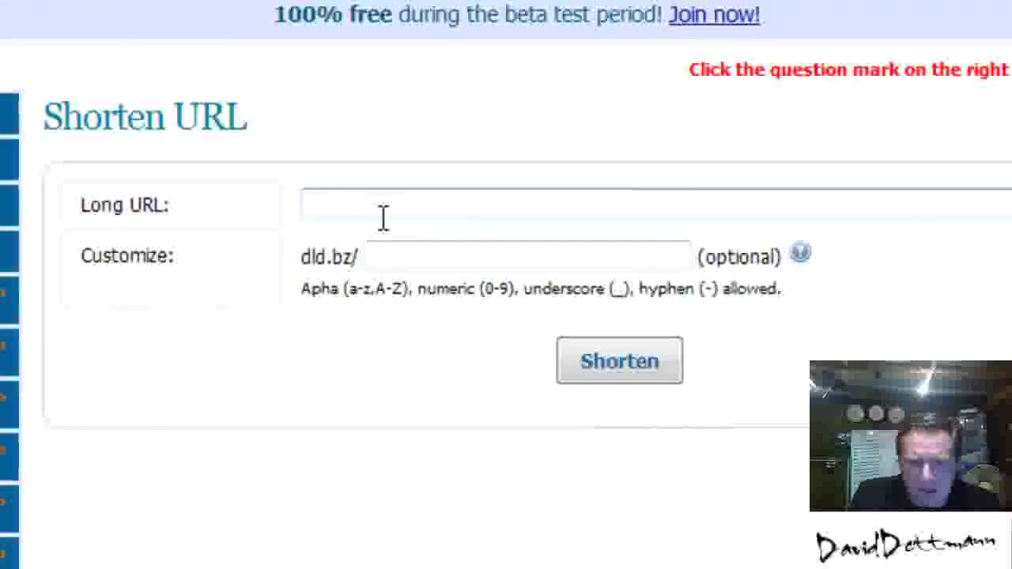
right_click(386, 204)
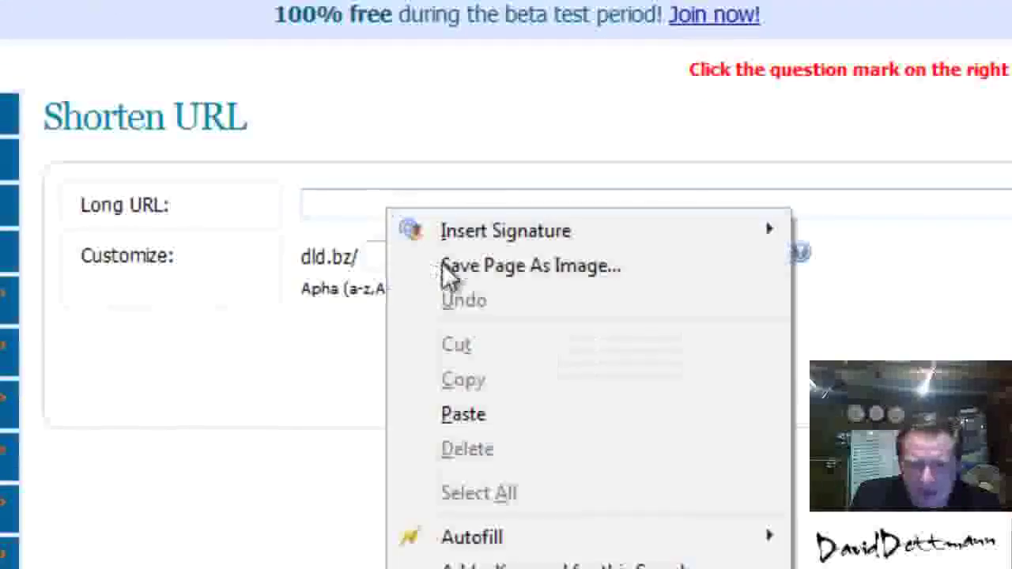
left_click(514, 420)
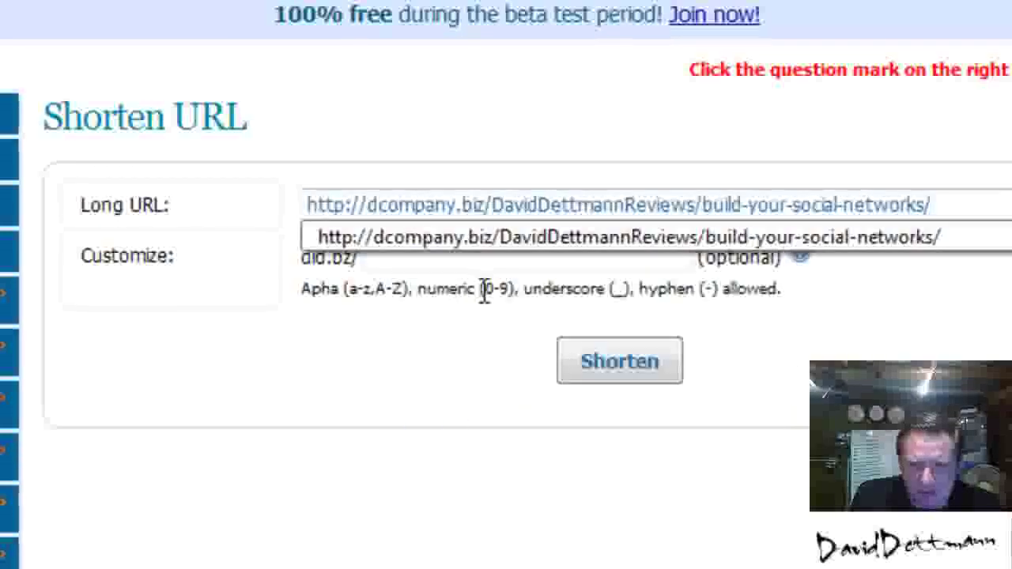
left_click(938, 315)
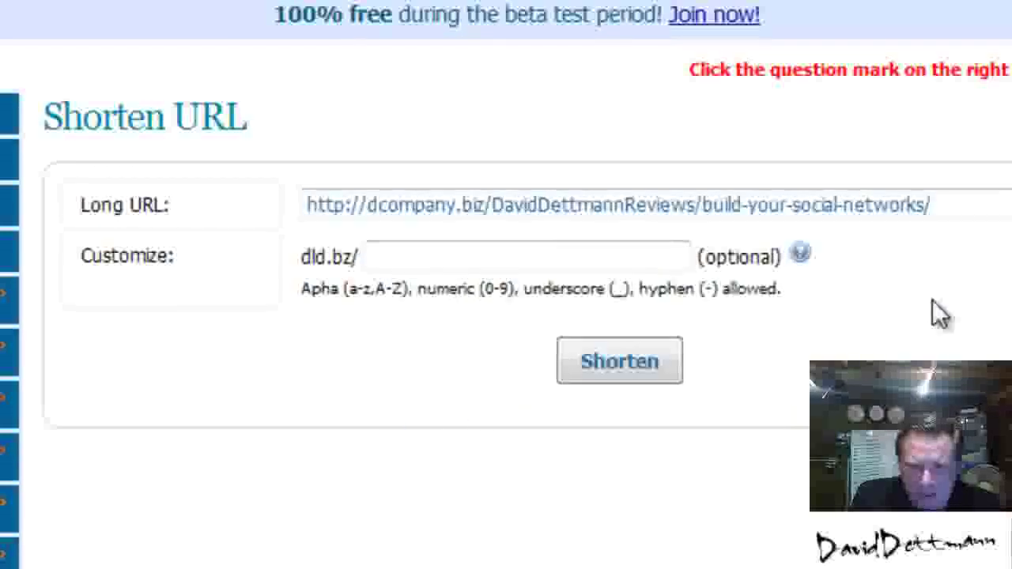
left_click(653, 365)
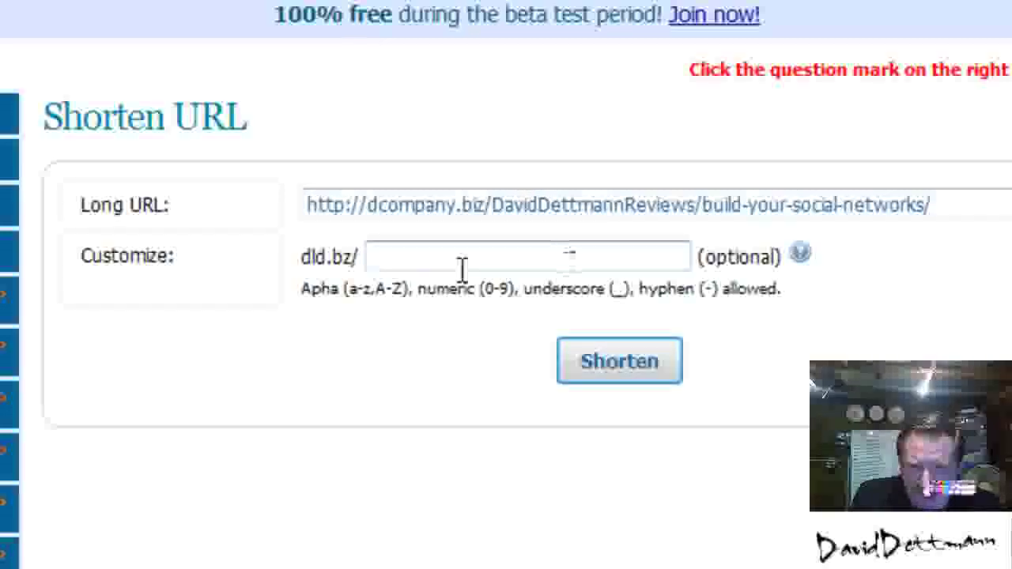
left_click(630, 376)
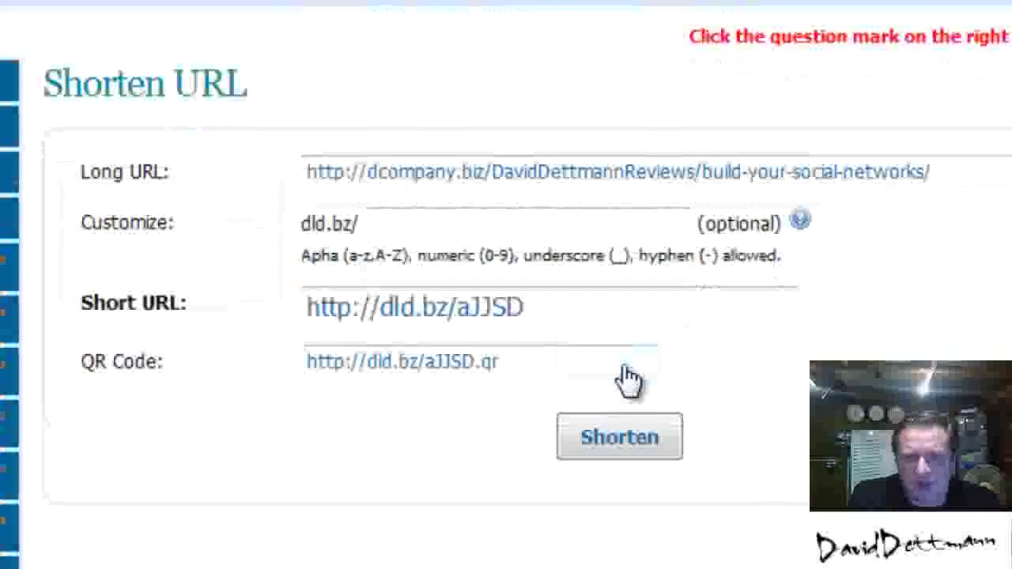
left_click(562, 308)
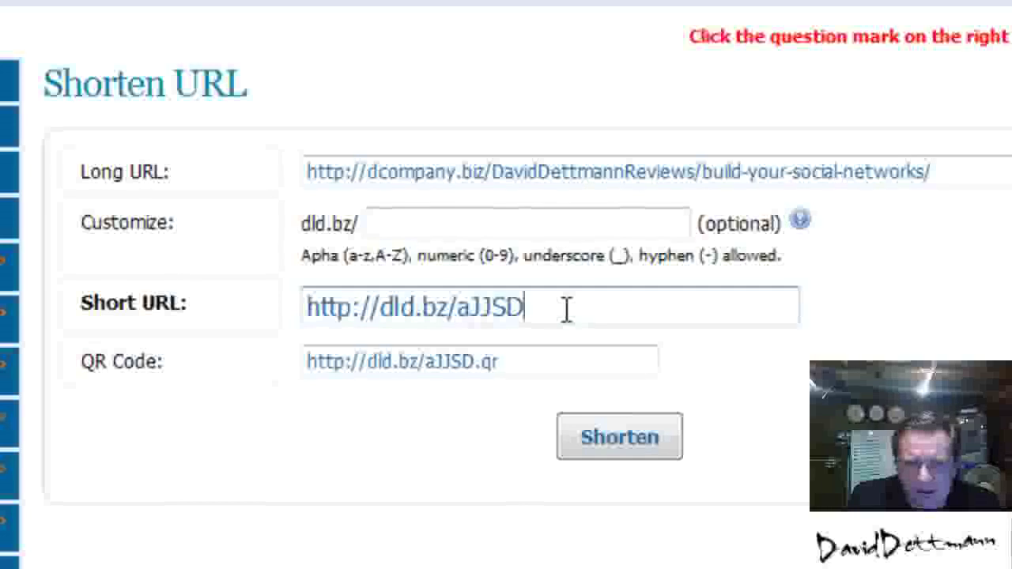
left_click_drag(566, 308, 298, 315)
right_click(403, 308)
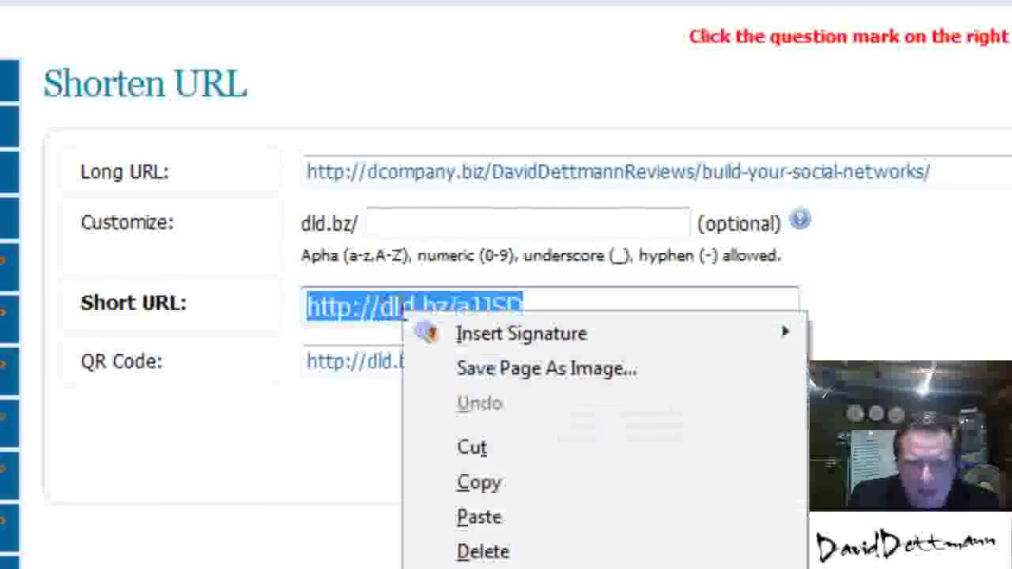
Type '{ I would like to give u a gift o' and select the blog heading 'Build Your Social Networks'
left_click(549, 487)
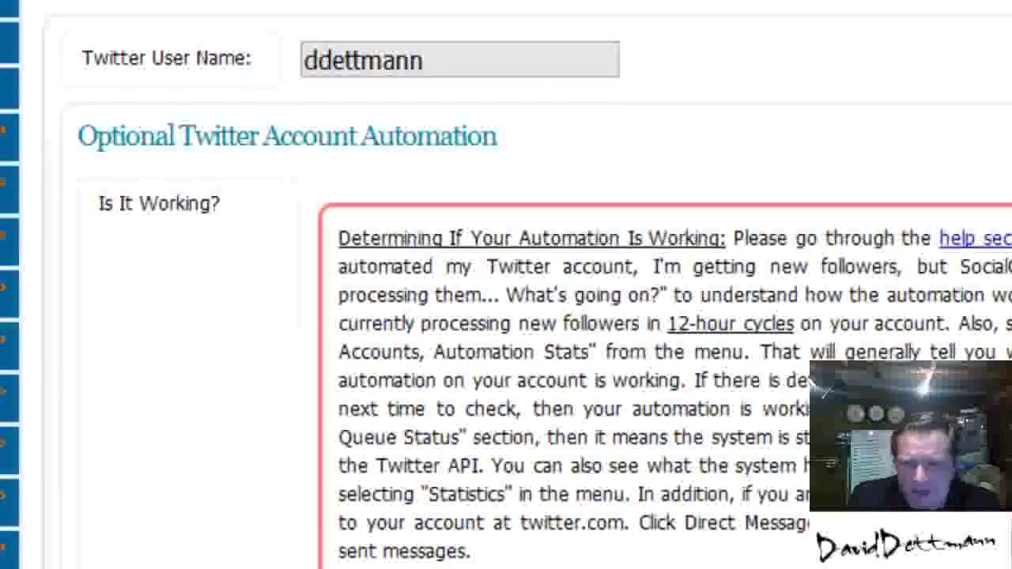
scroll(483, 70, "down", 3)
scroll(482, 71, "down", 3)
scroll(482, 70, "down", 6)
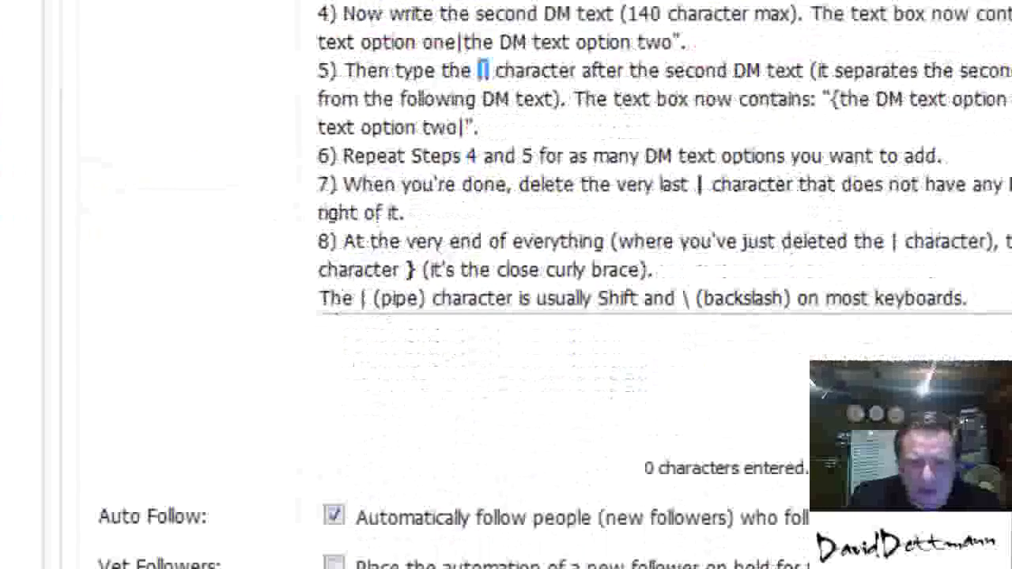
left_click(417, 342)
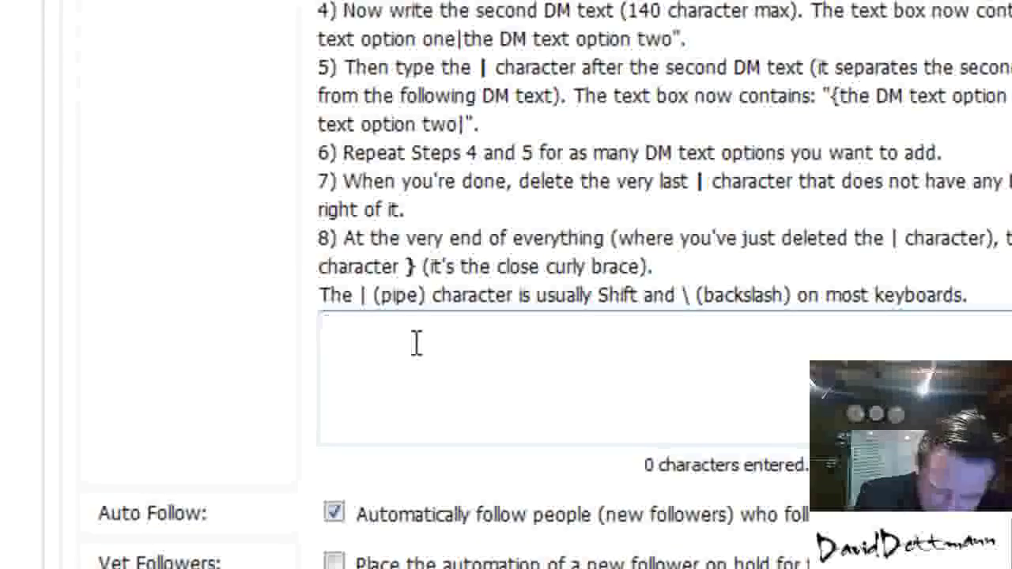
type("{")
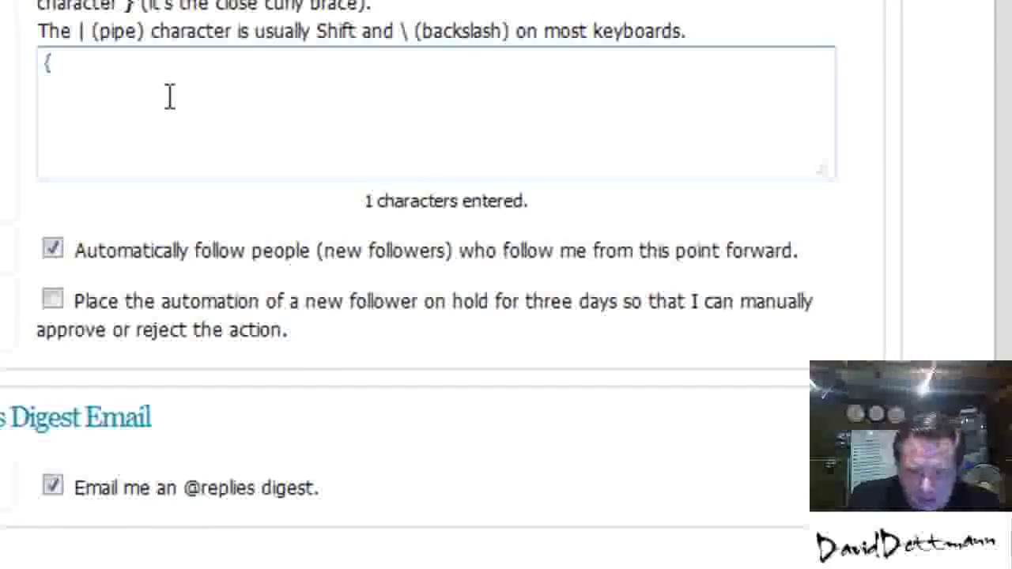
type(" I")
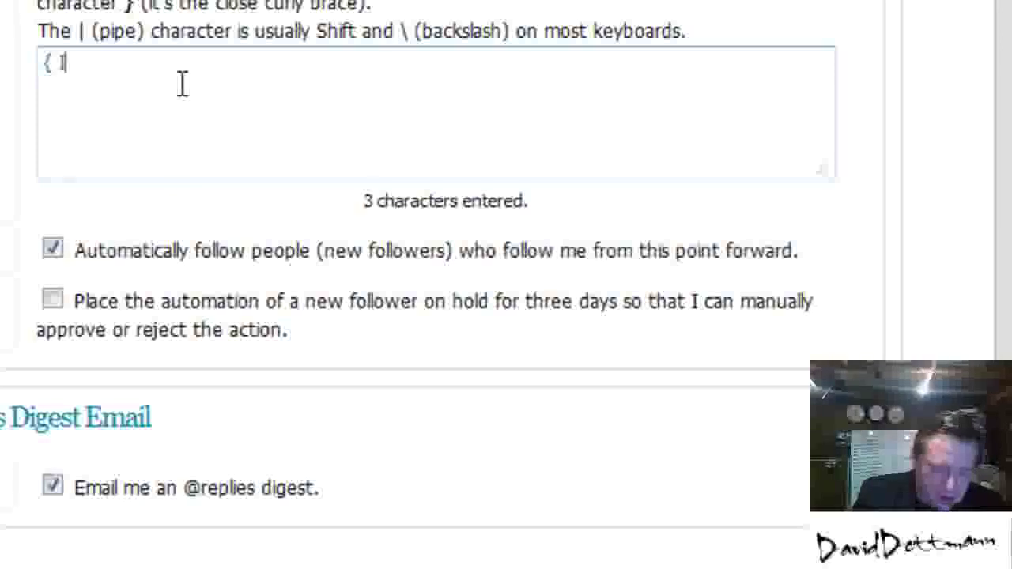
type(" would")
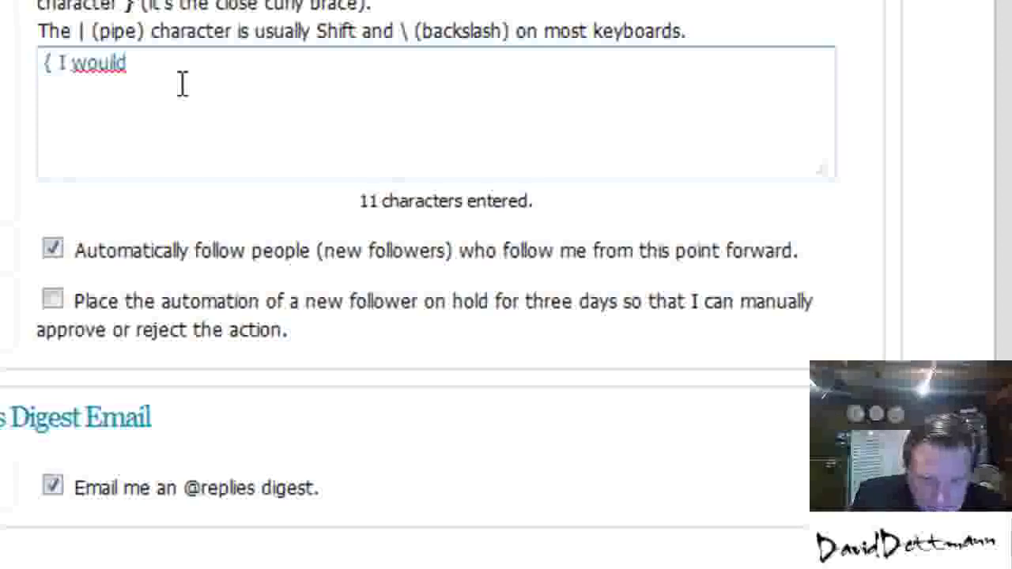
key("BackSpace")
key("BackSpace")
key("BackSpace")
key("BackSpace")
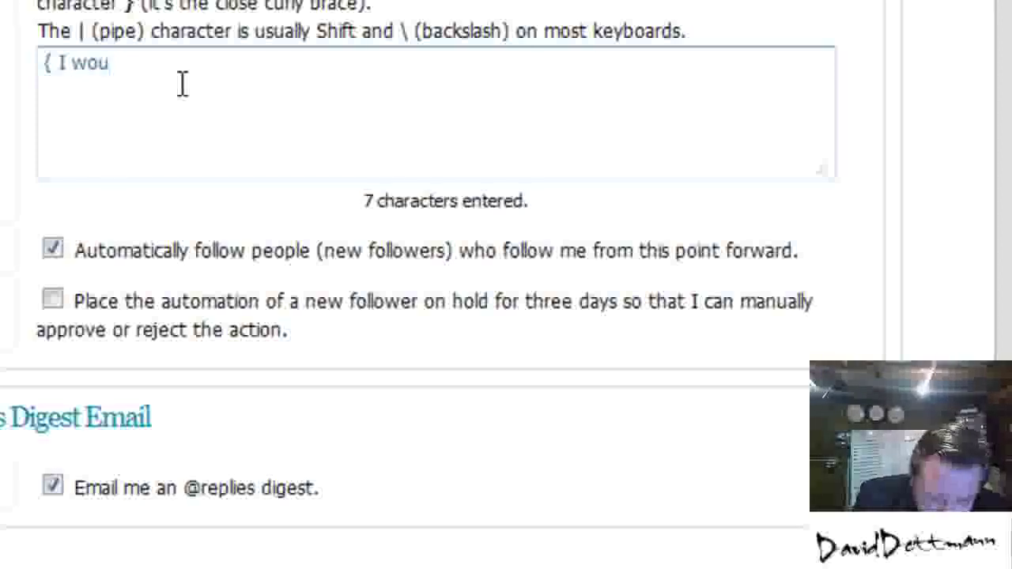
type("ld like to give u a gift ")
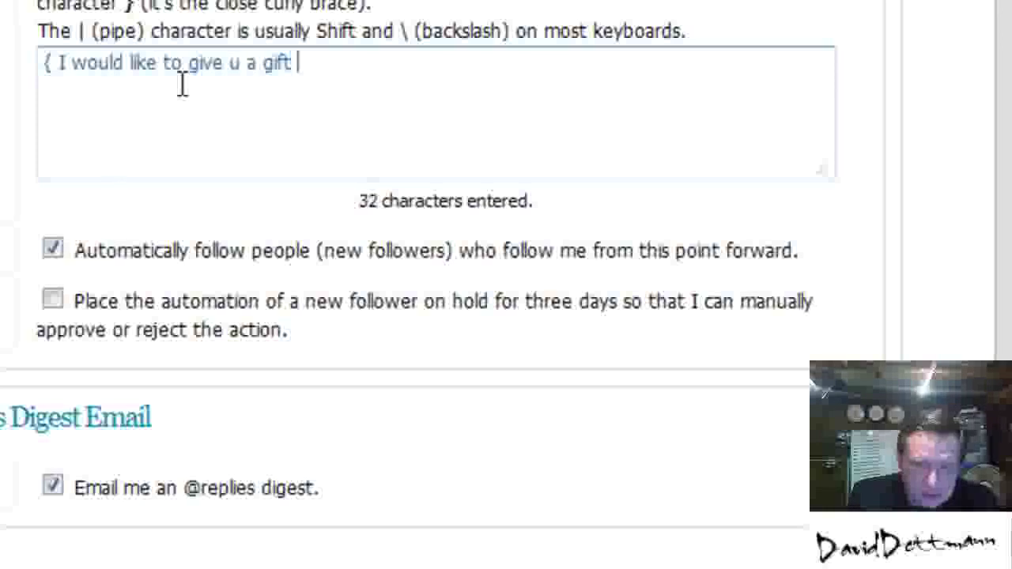
type("o")
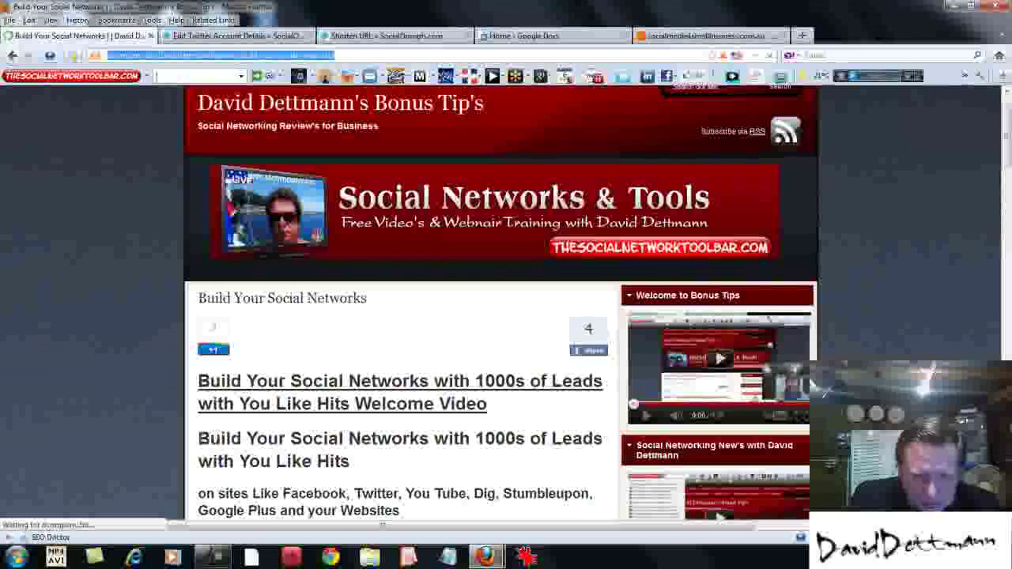
left_click_drag(198, 438, 429, 439)
Paste the copied heading 'Build Your Social Networks' into the welcome DM
right_click(407, 440)
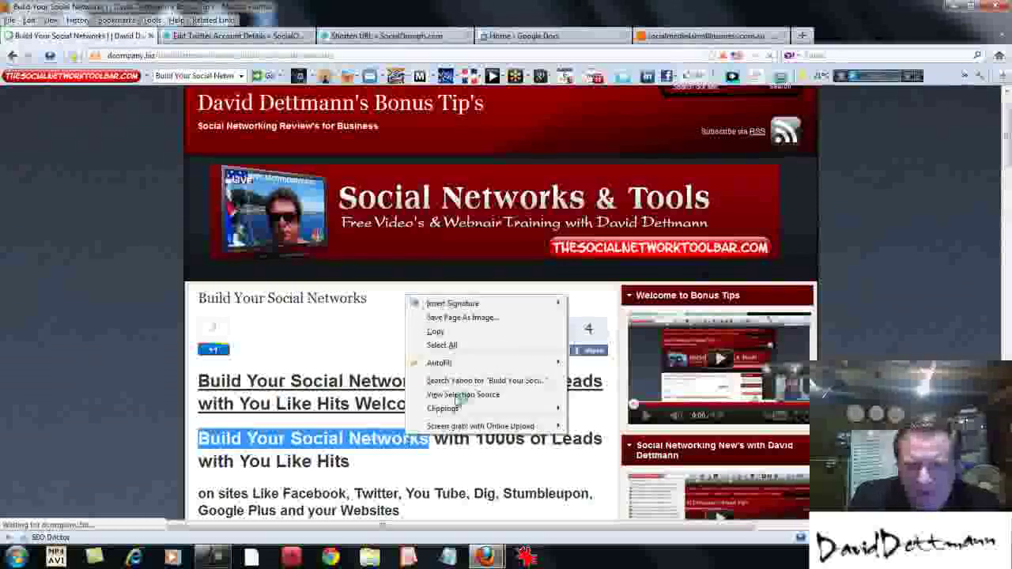
left_click(488, 333)
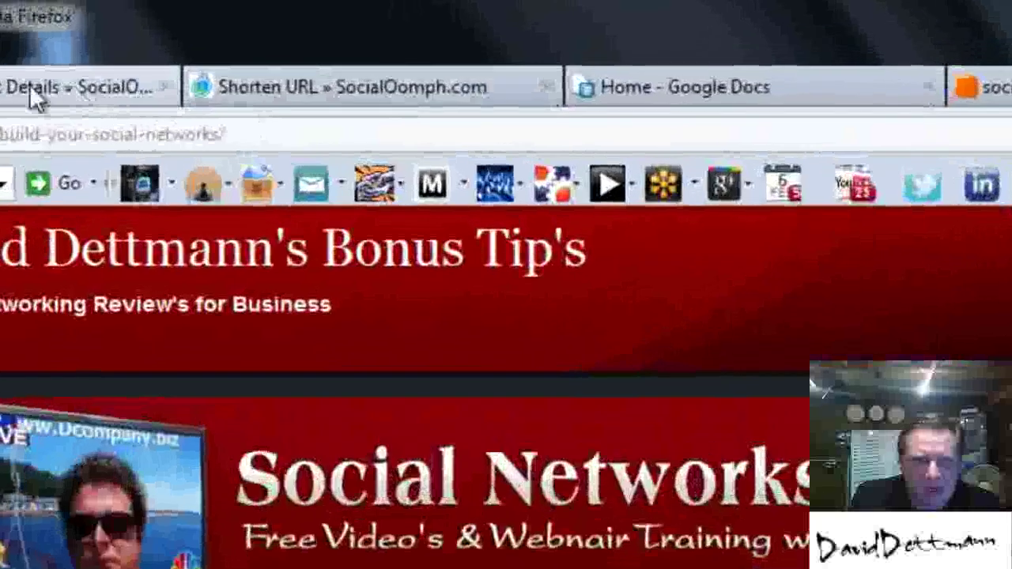
left_click(190, 52)
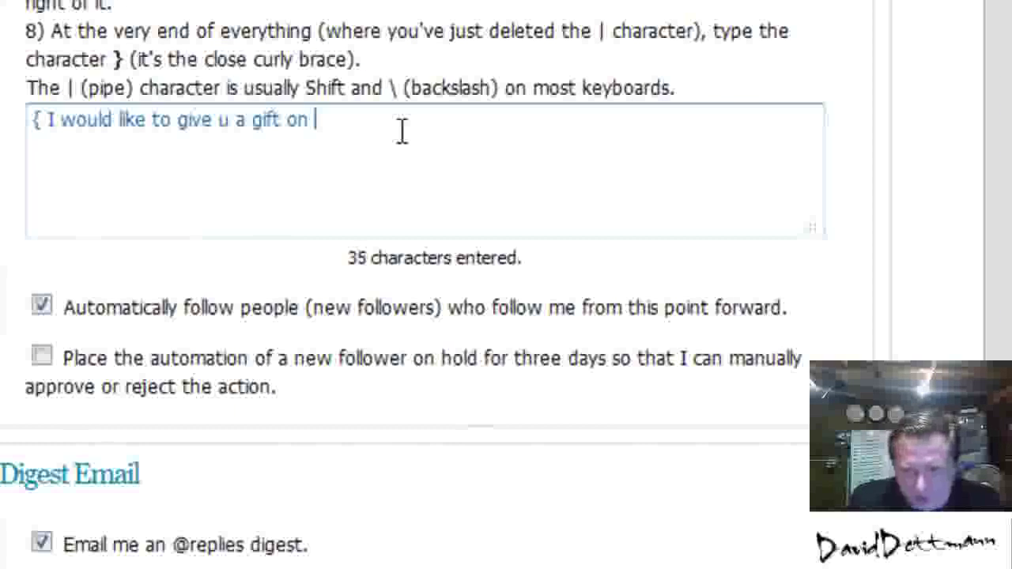
right_click(401, 132)
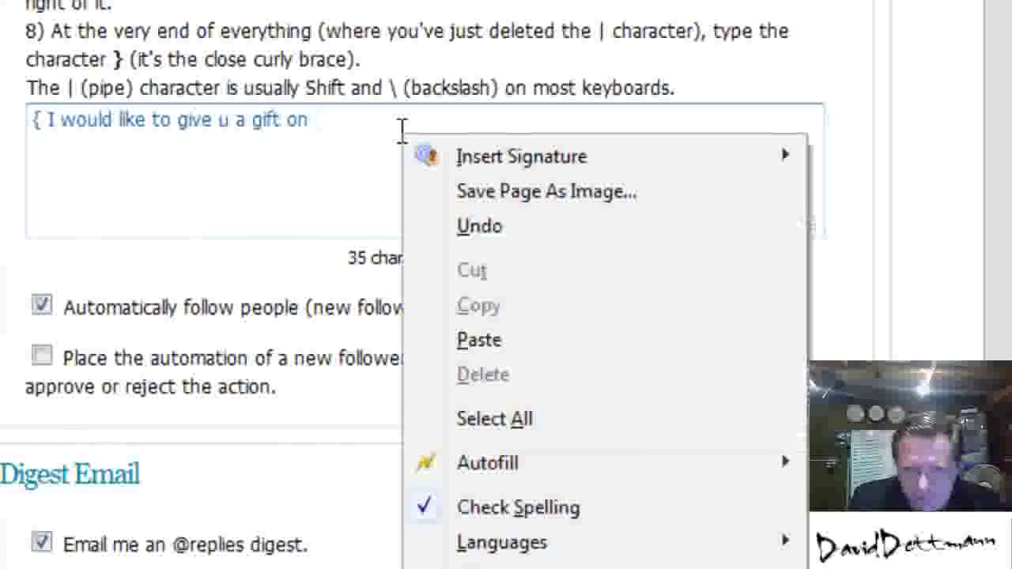
left_click(490, 342)
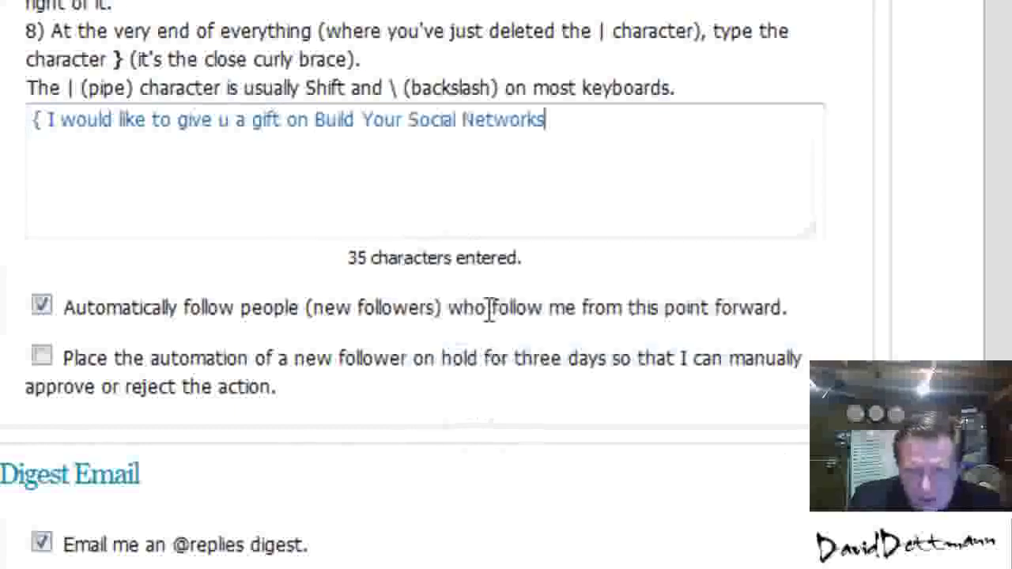
Change it to 'Building Your Social Networks 10 Videos' and add a comma
left_click(355, 119)
type("ing")
left_click(605, 123)
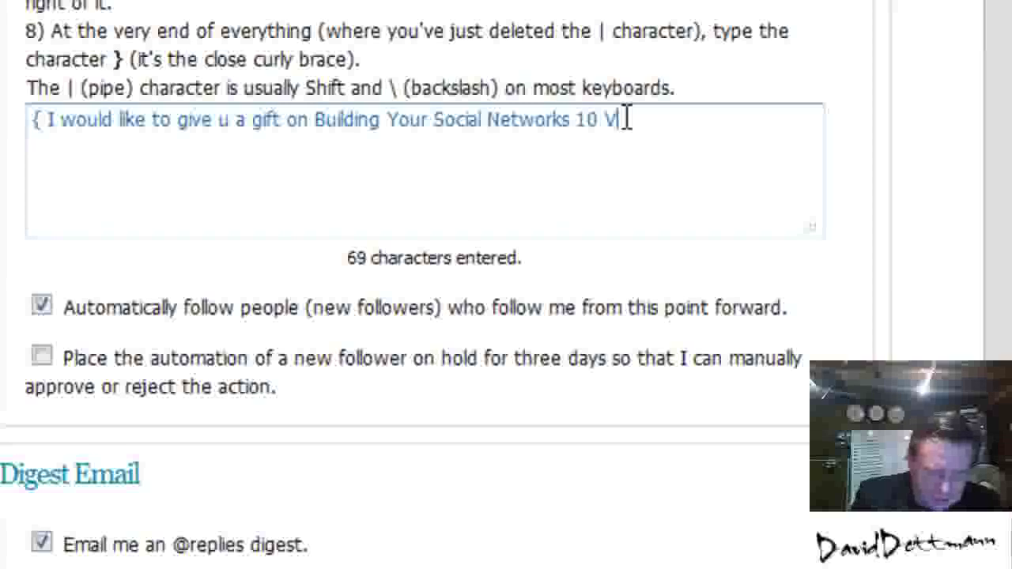
type("ideos")
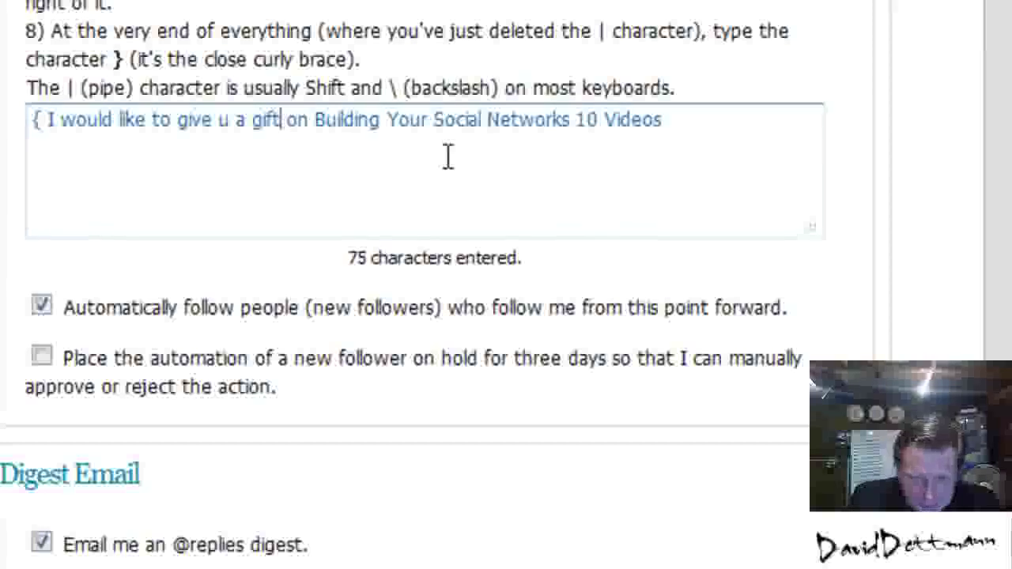
type(",")
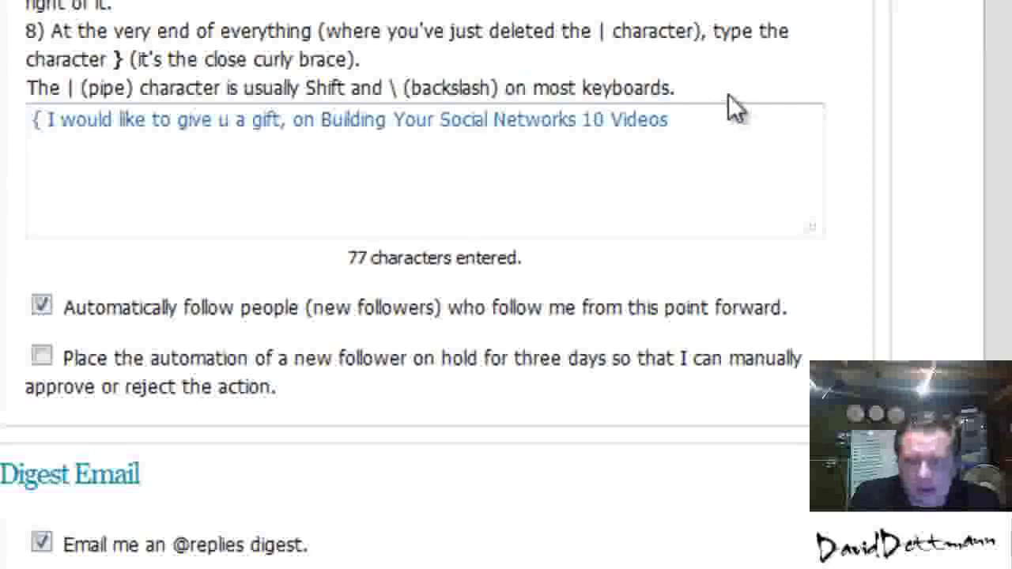
key("BackSpace")
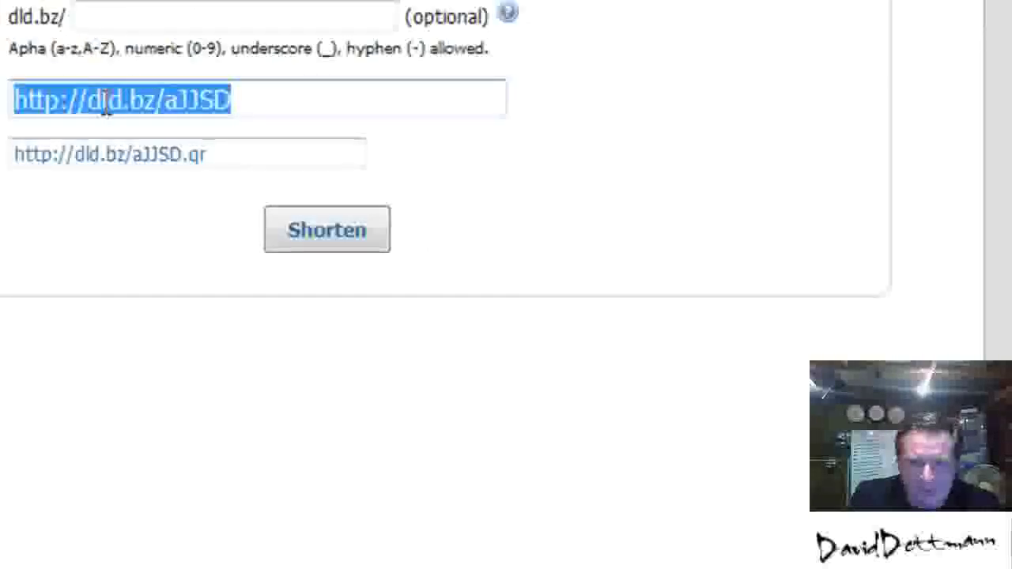
right_click(105, 105)
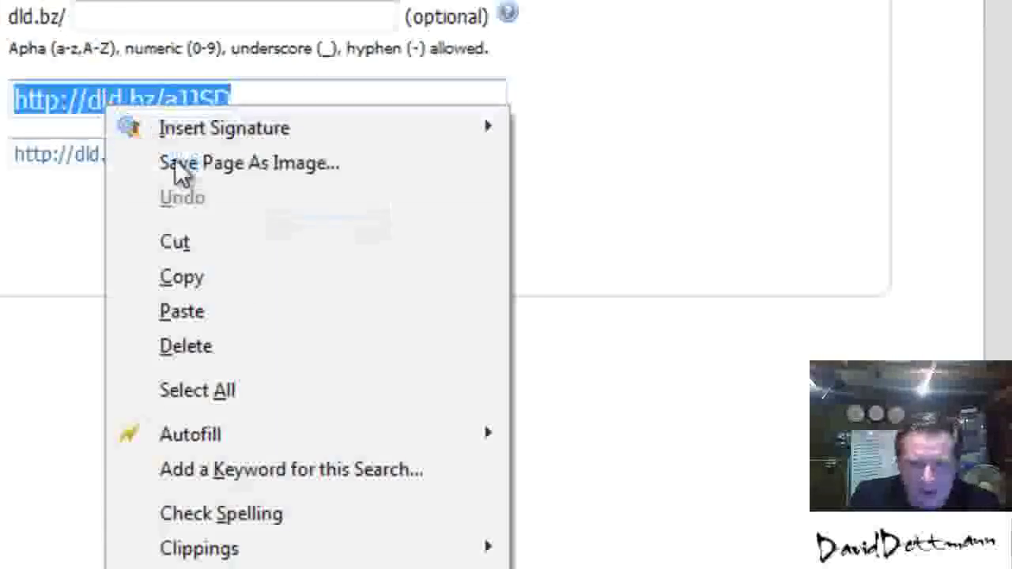
left_click(243, 282)
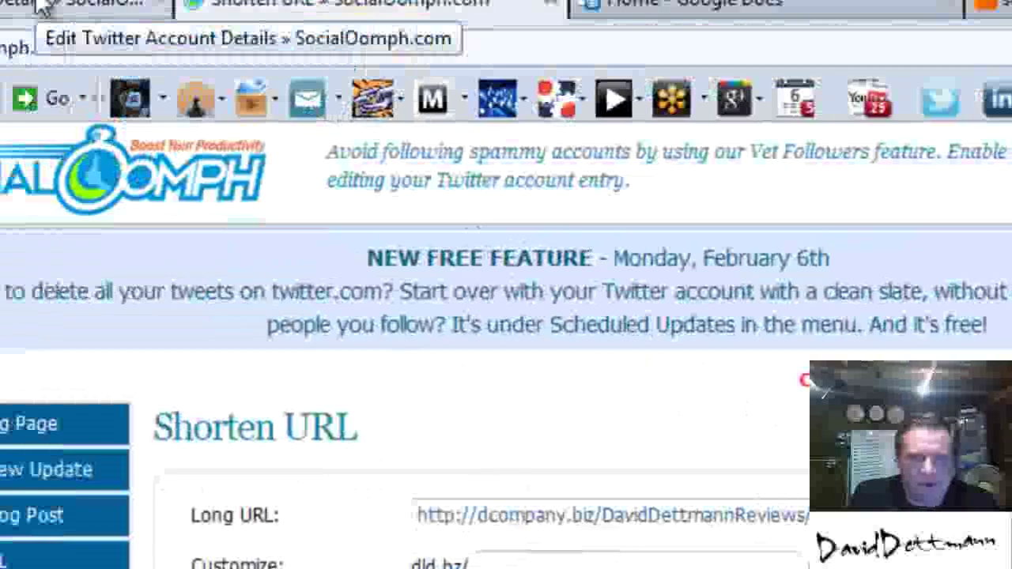
left_click(34, 9)
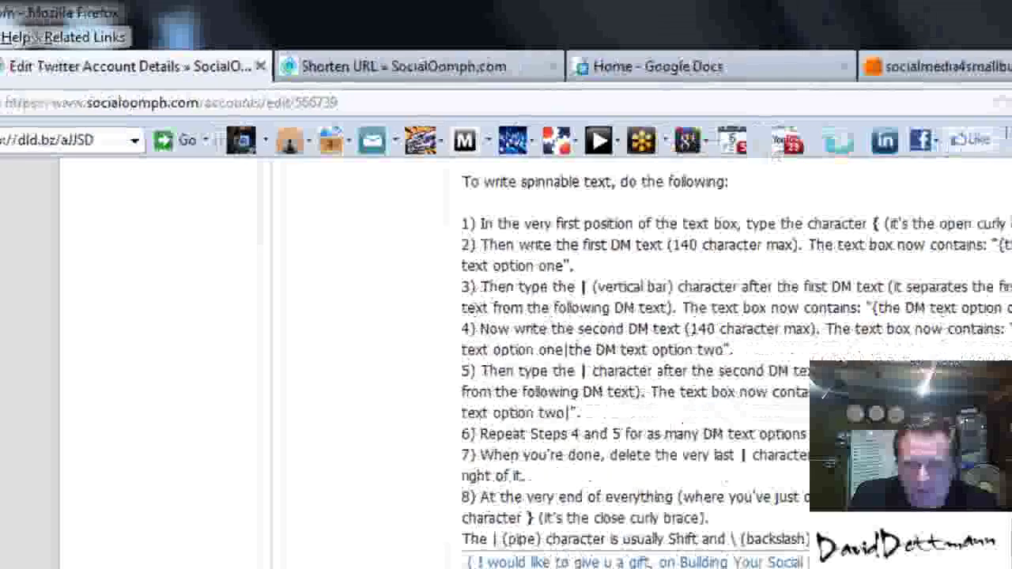
right_click(694, 316)
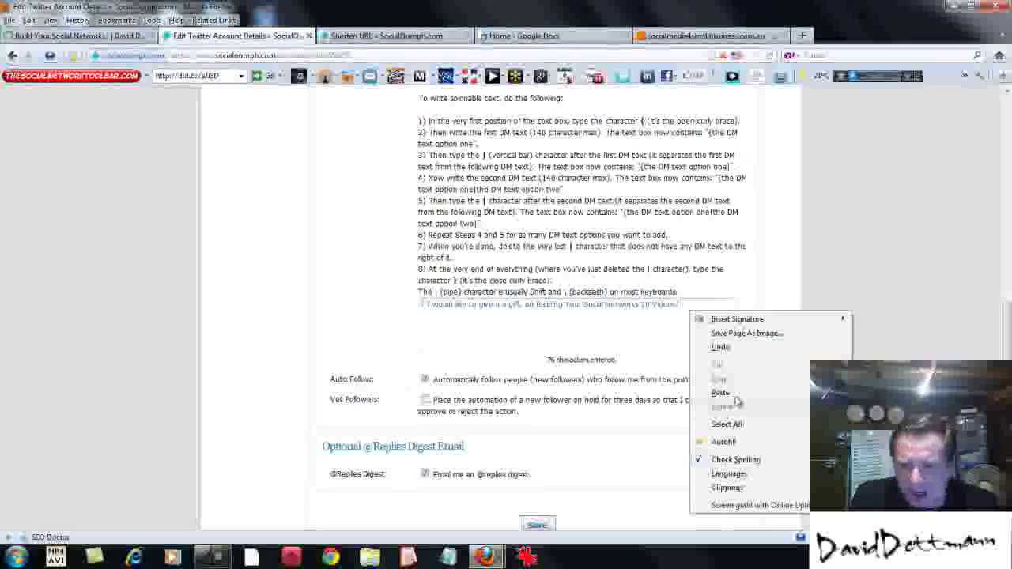
left_click(737, 402)
left_click(488, 310)
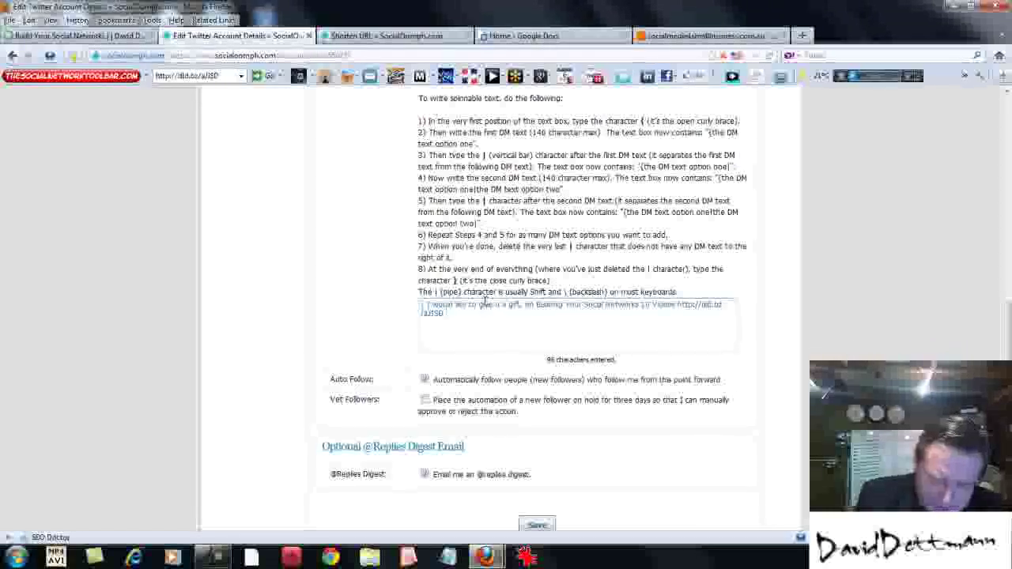
type("|")
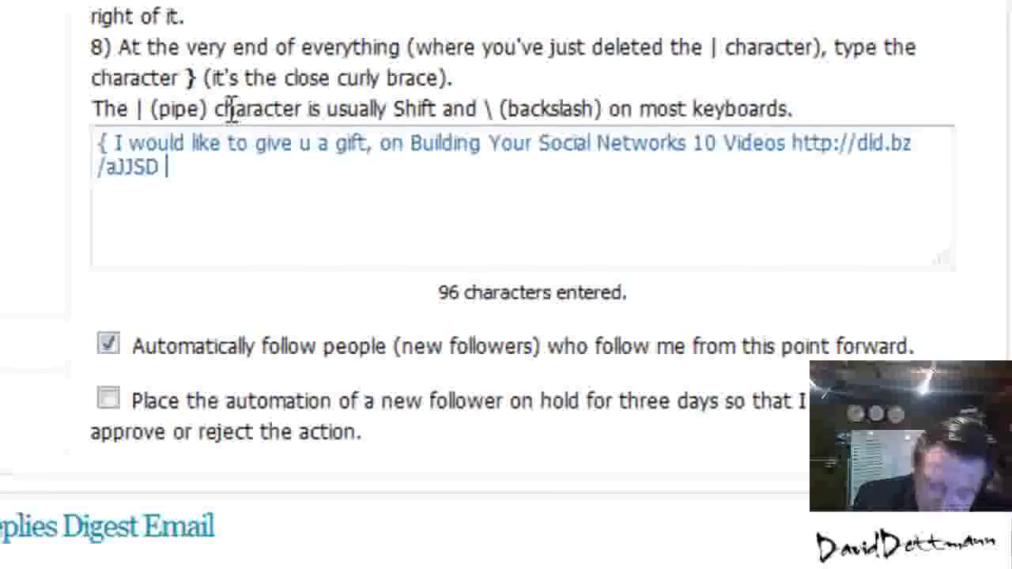
type("|")
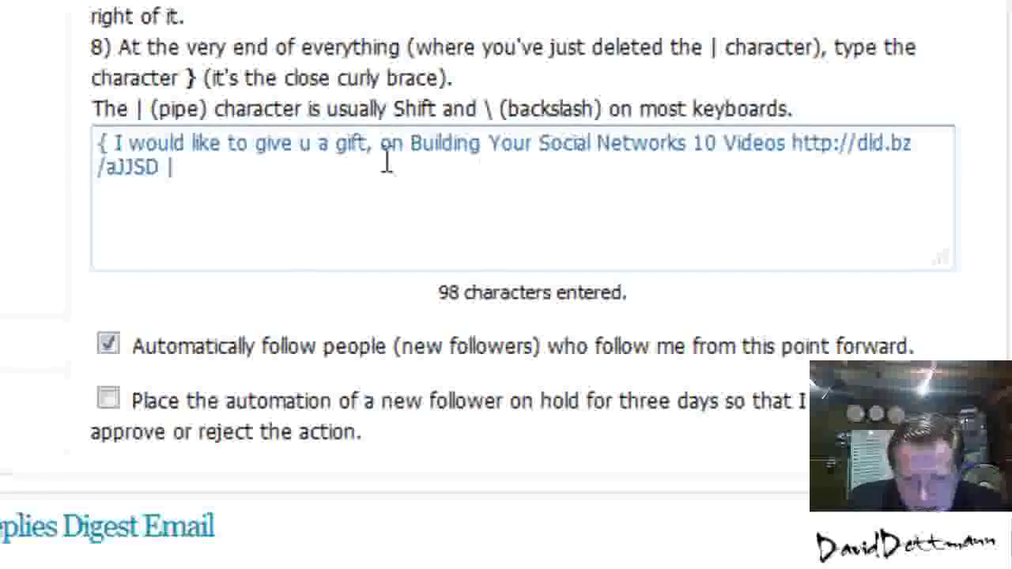
Paste a copy of the first message variant after the pipe separator
left_click_drag(116, 143, 168, 170)
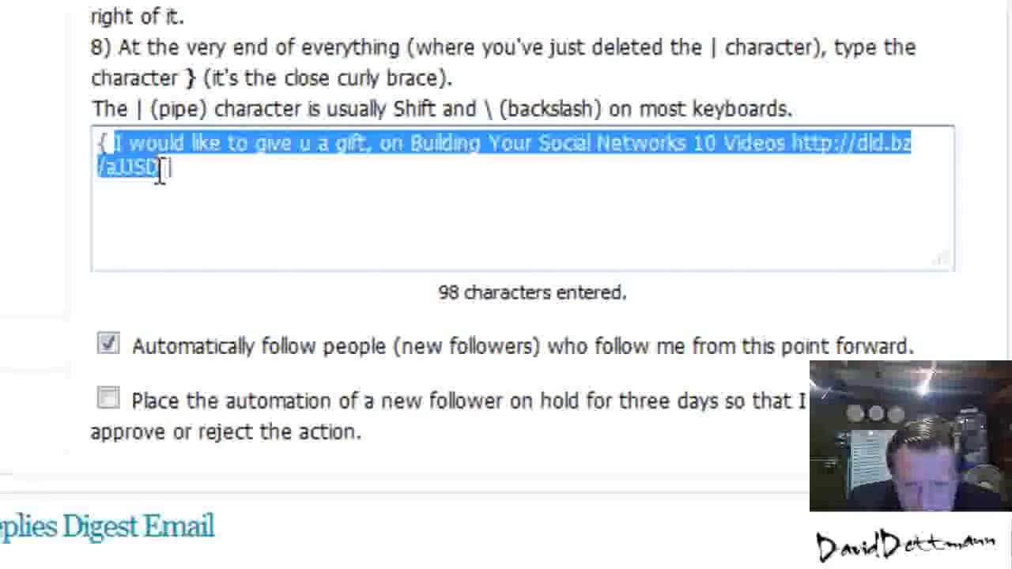
right_click(152, 168)
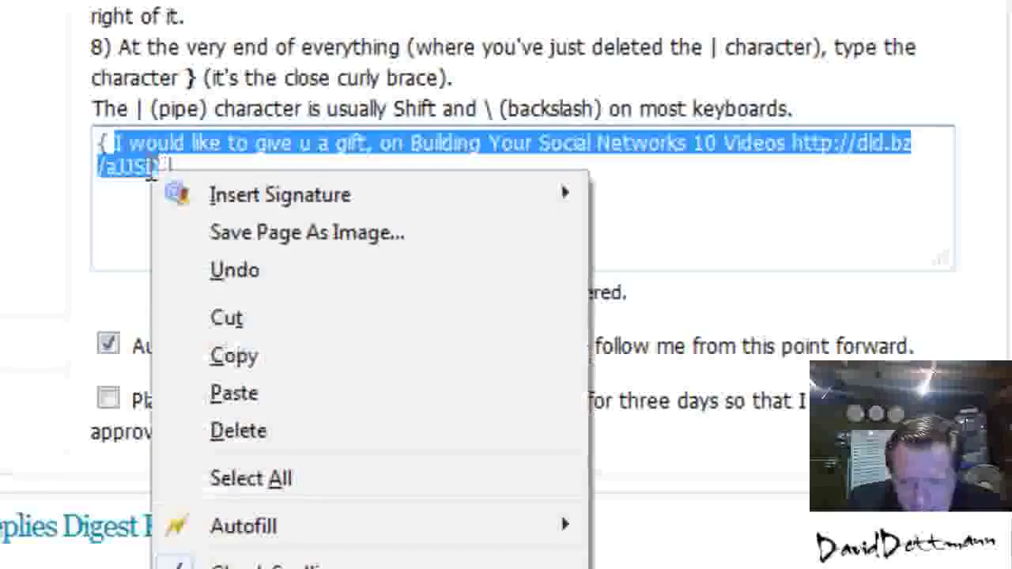
left_click(348, 357)
left_click(383, 170)
right_click(384, 169)
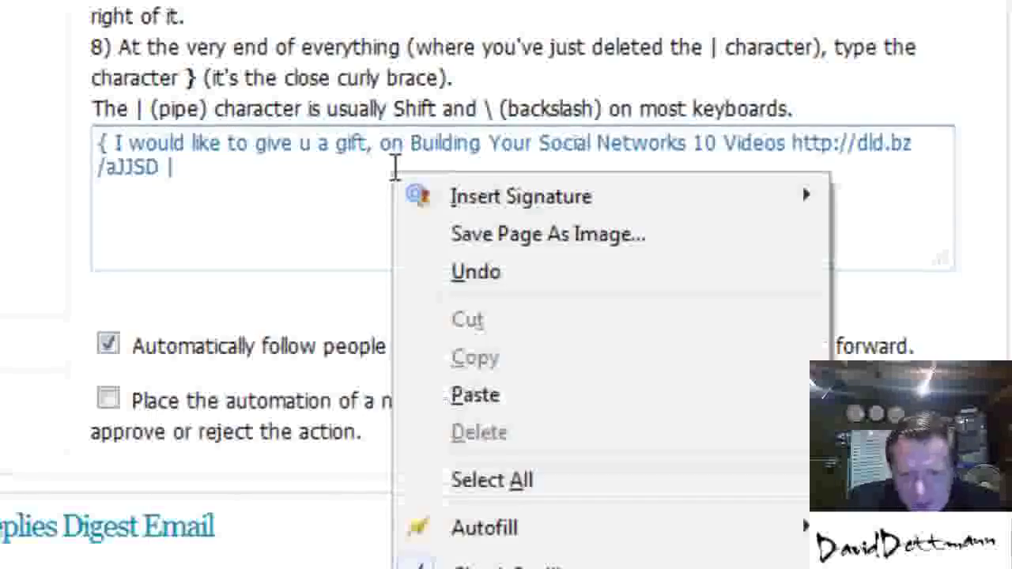
left_click(490, 393)
left_click(345, 185)
key("ctrl+v")
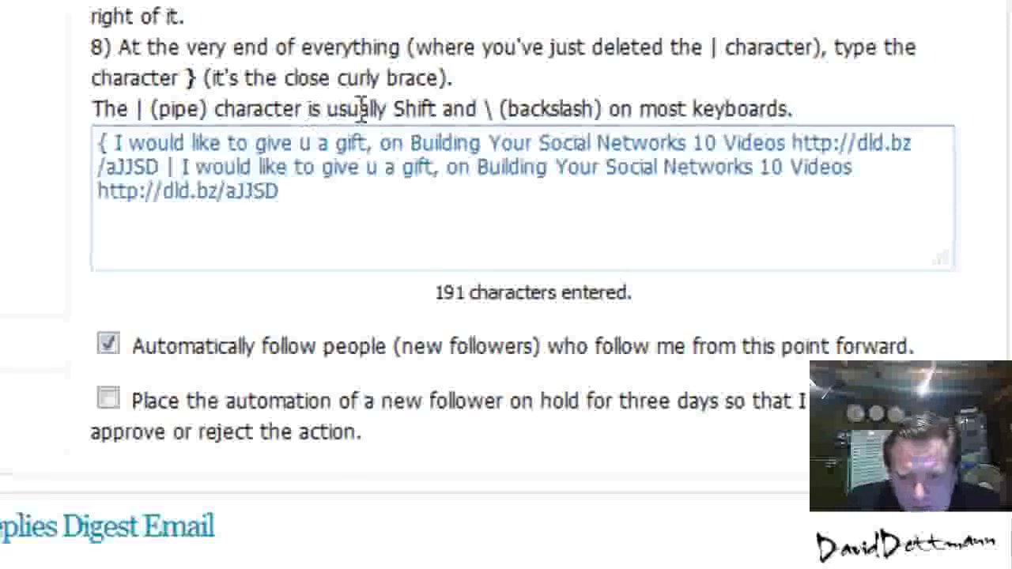
Insert 'my new friend' after 'gift', delete '10 Videos', and end with '|'
left_click(436, 170)
type("my new f")
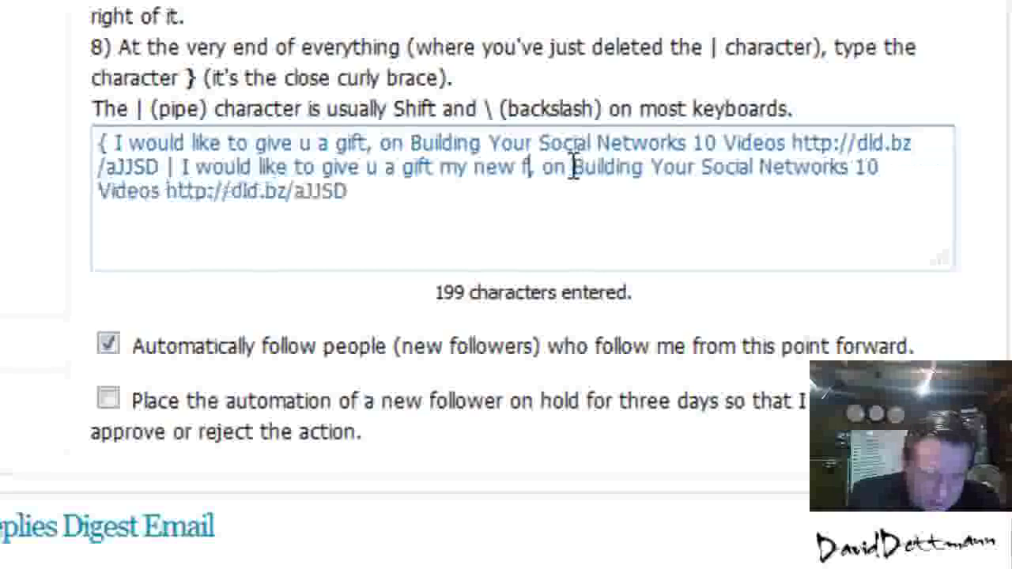
type("riend, on Buil")
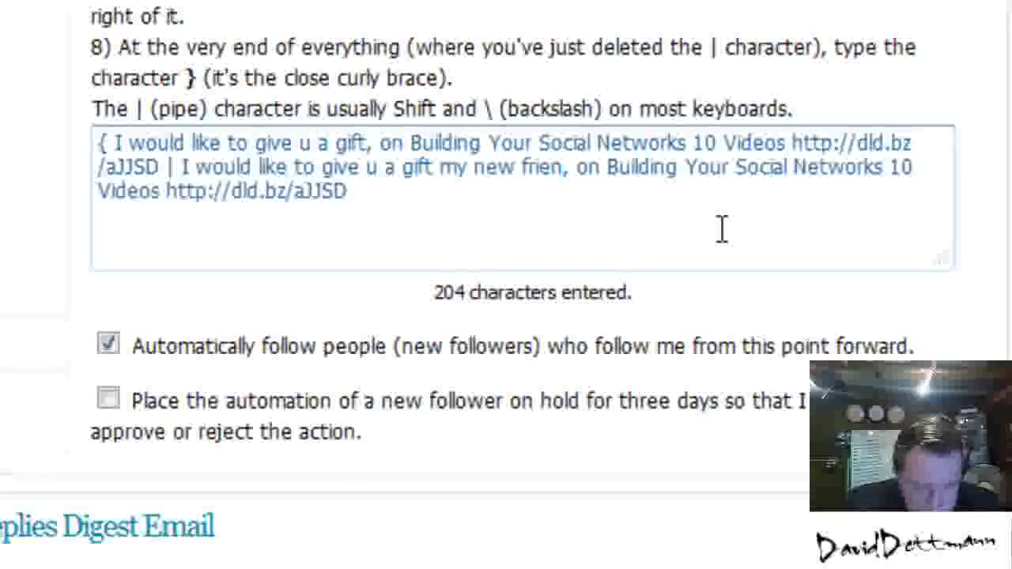
type("d")
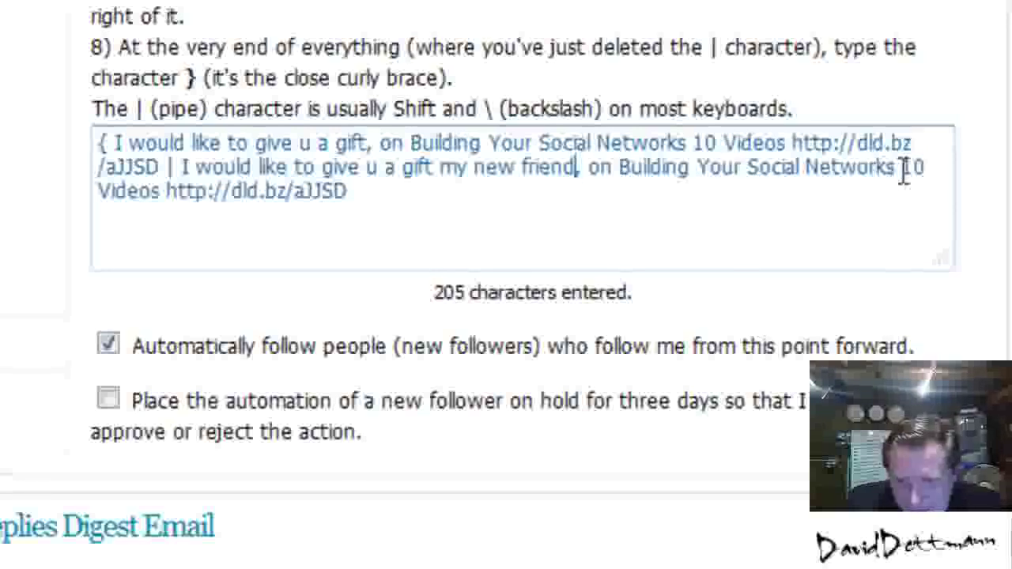
mouse_move(901, 166)
left_mouse_down()
mouse_move(595, 222)
mouse_move(168, 196)
left_mouse_up()
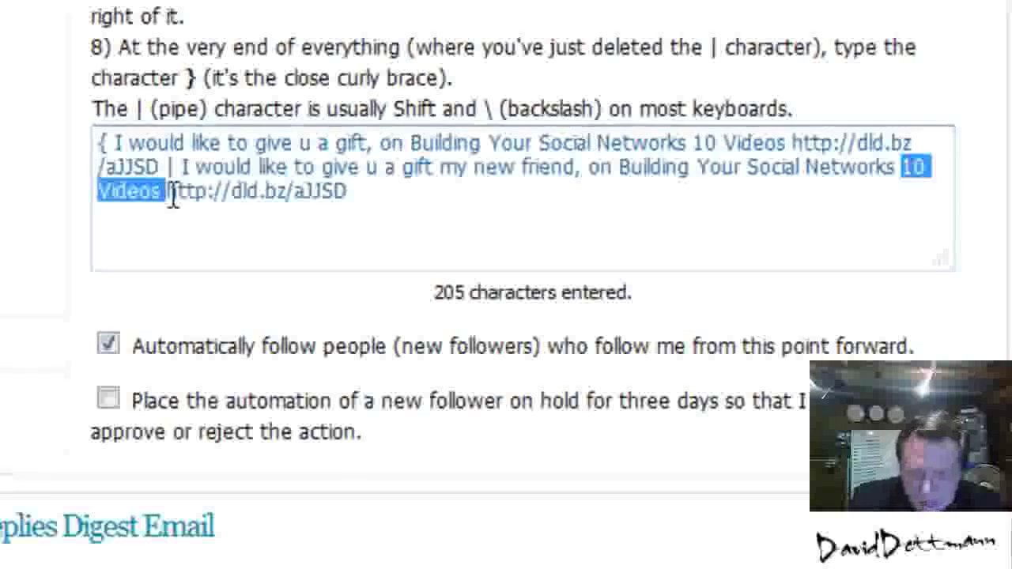
key("Delete")
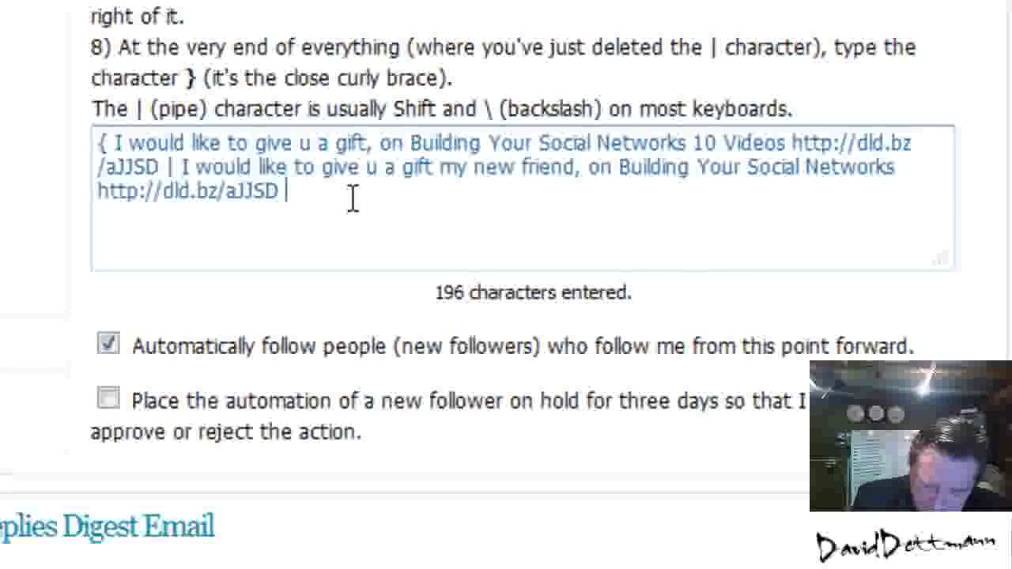
type("|")
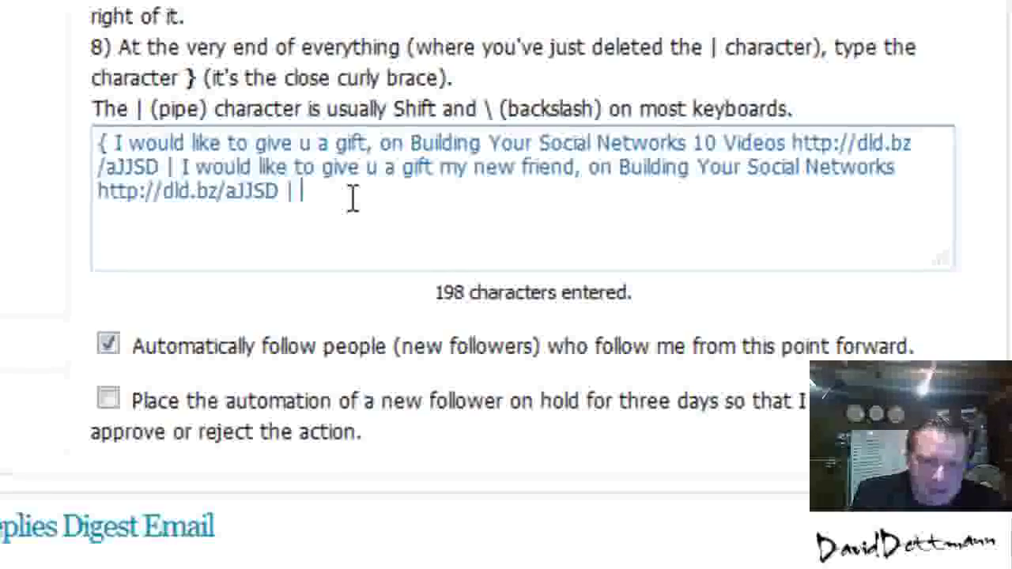
type("H")
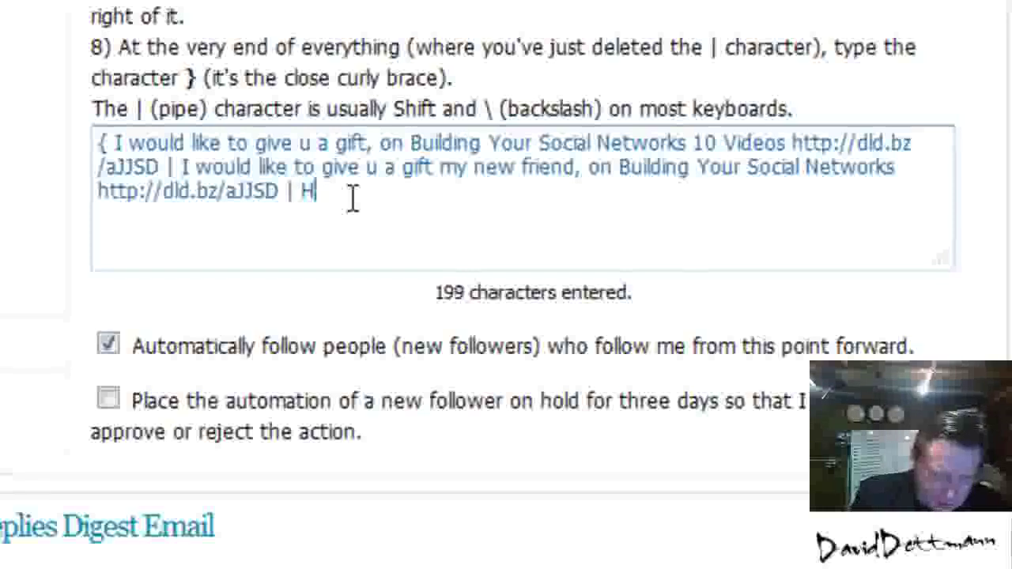
type("owdyour")
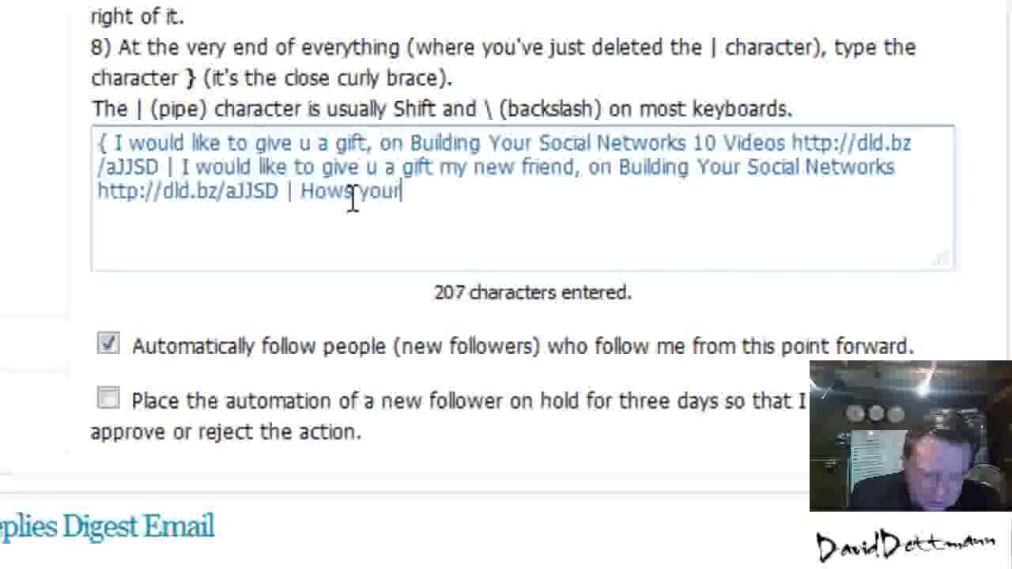
type("social netwo")
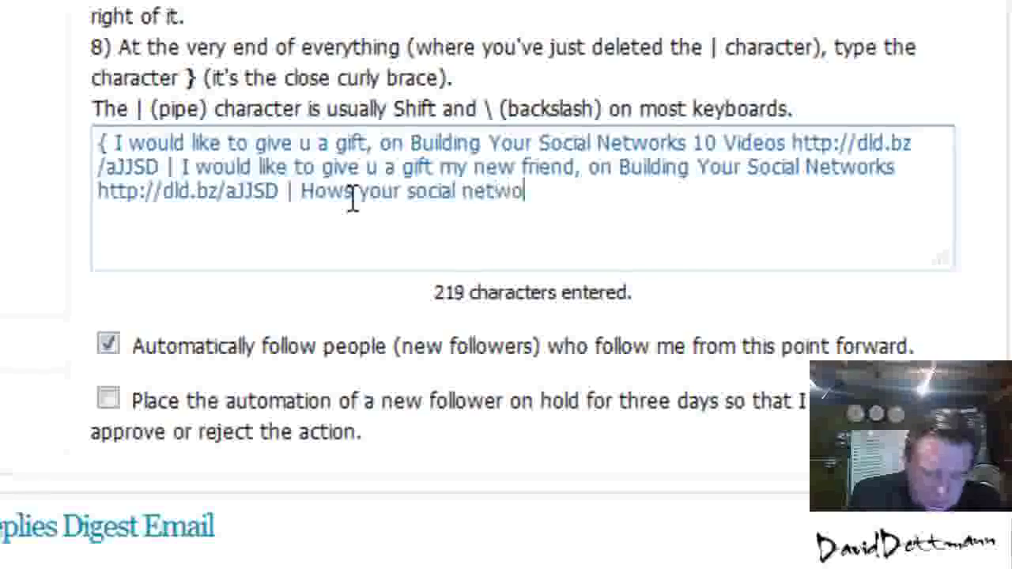
type("rking going?")
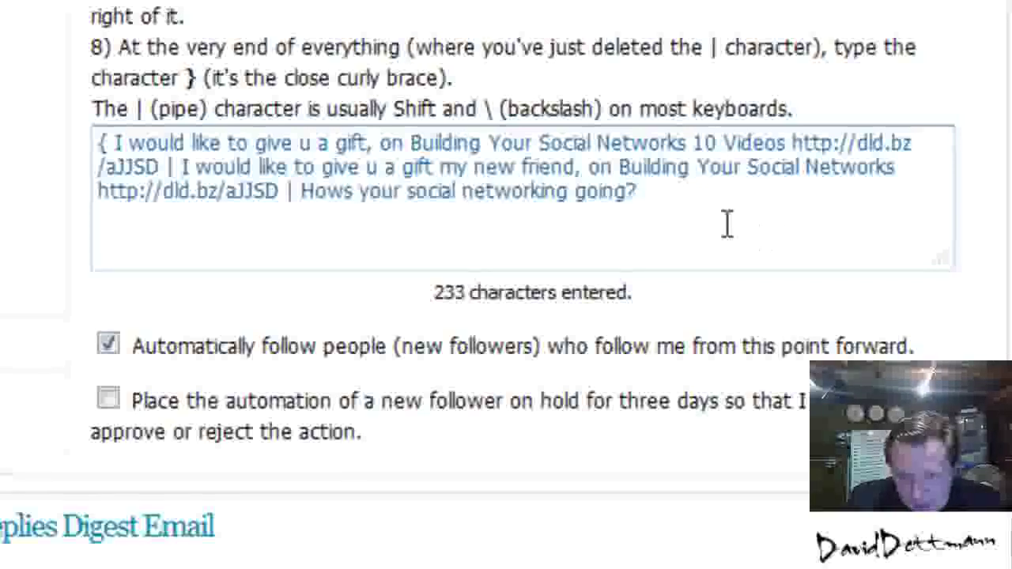
type("Heres 10")
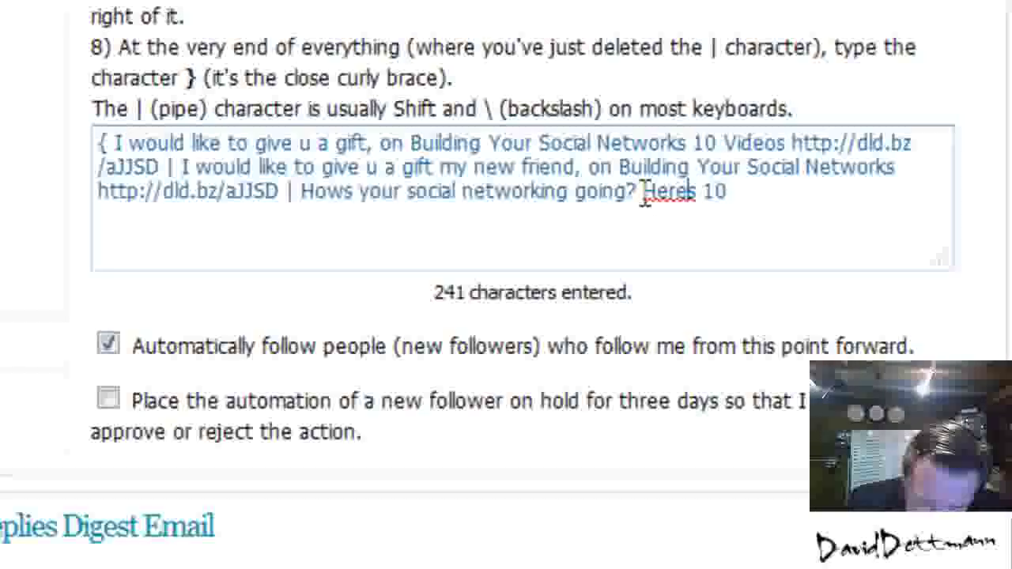
type("'")
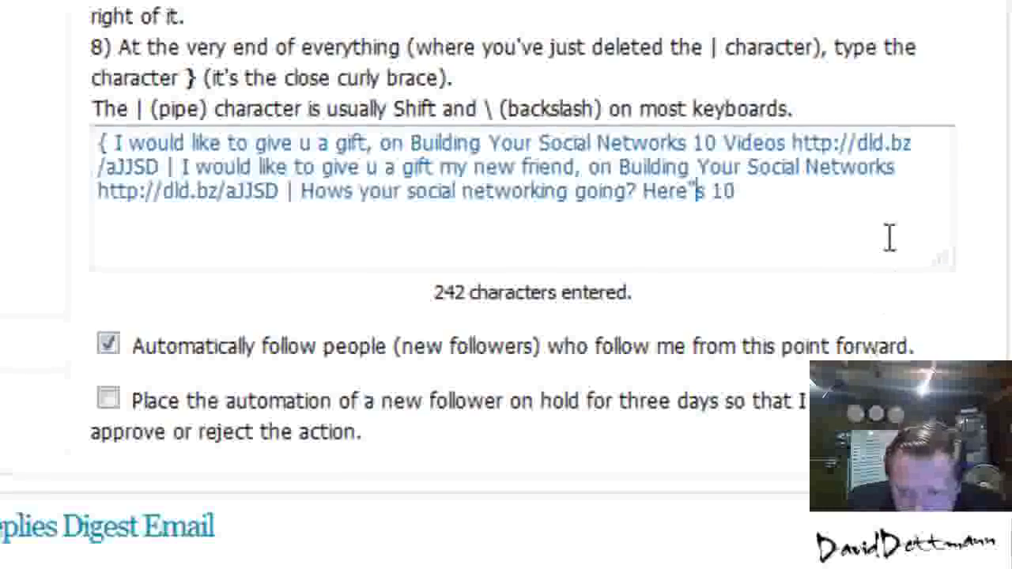
key("BackSpace")
type("'")
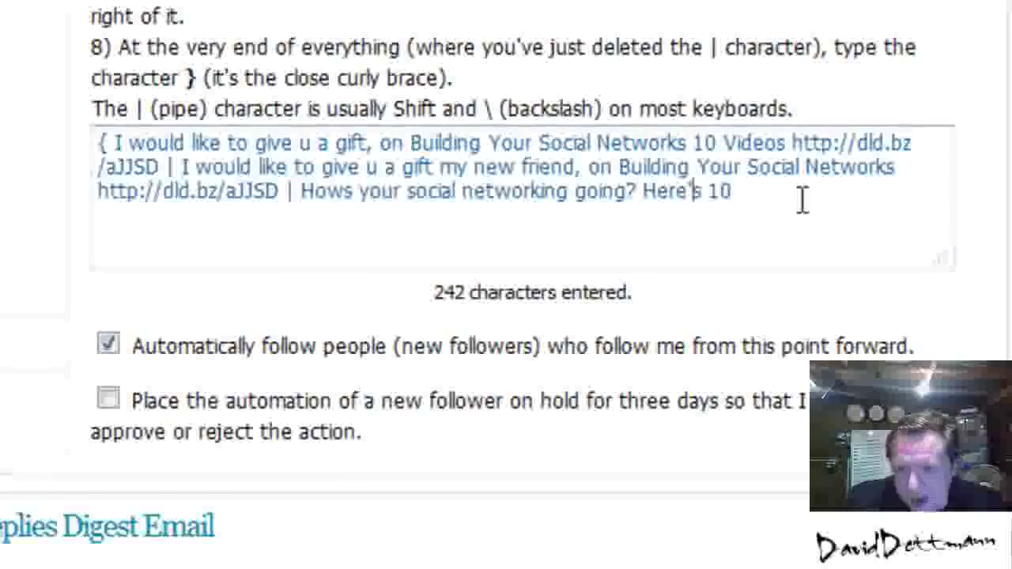
left_click(801, 199)
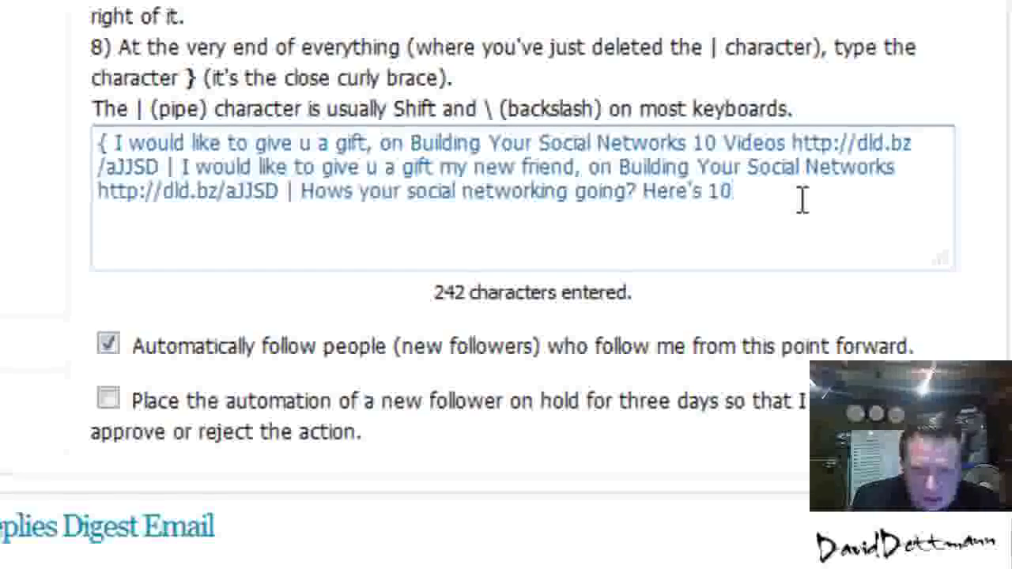
type(" GF")
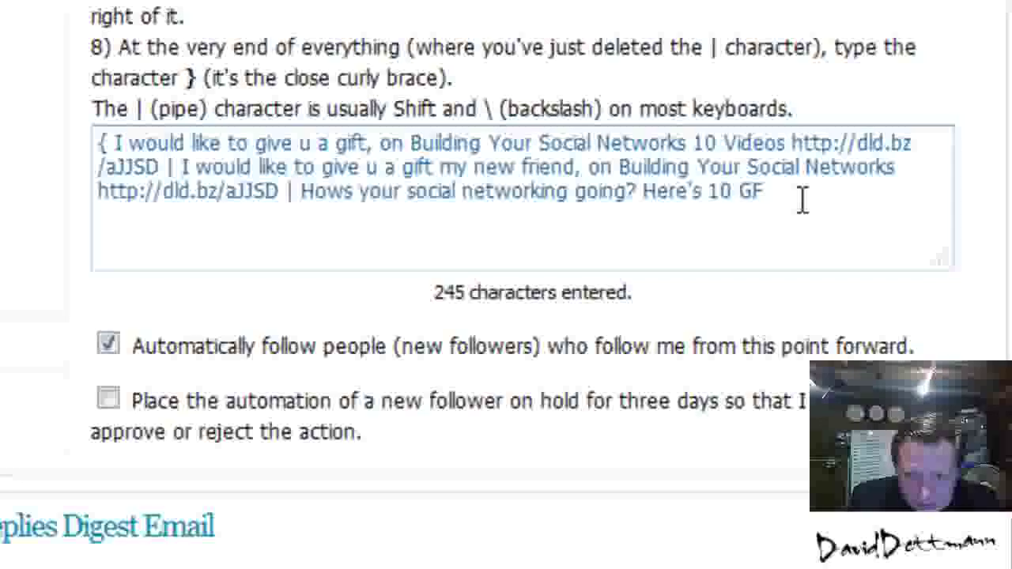
type("==")
key("BackSpace")
key("BackSpace")
key("BackSpace")
key("BackSpace")
type("FREE ")
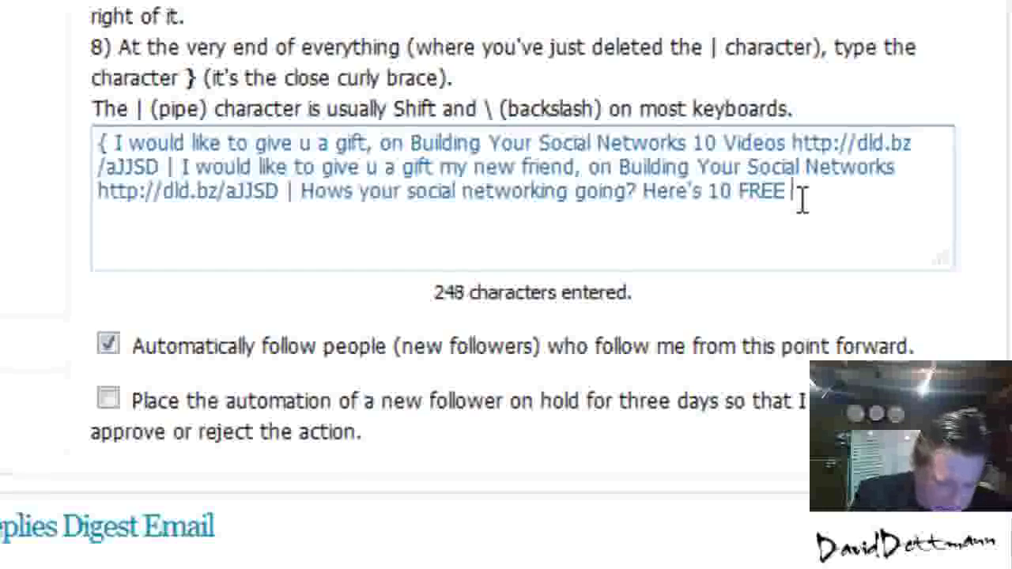
type("Vide")
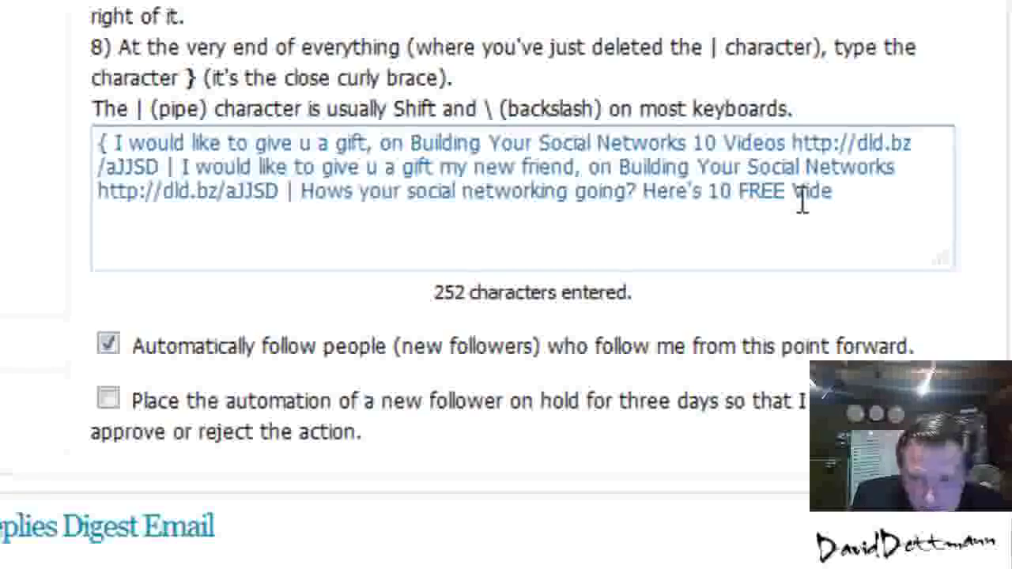
type("os ")
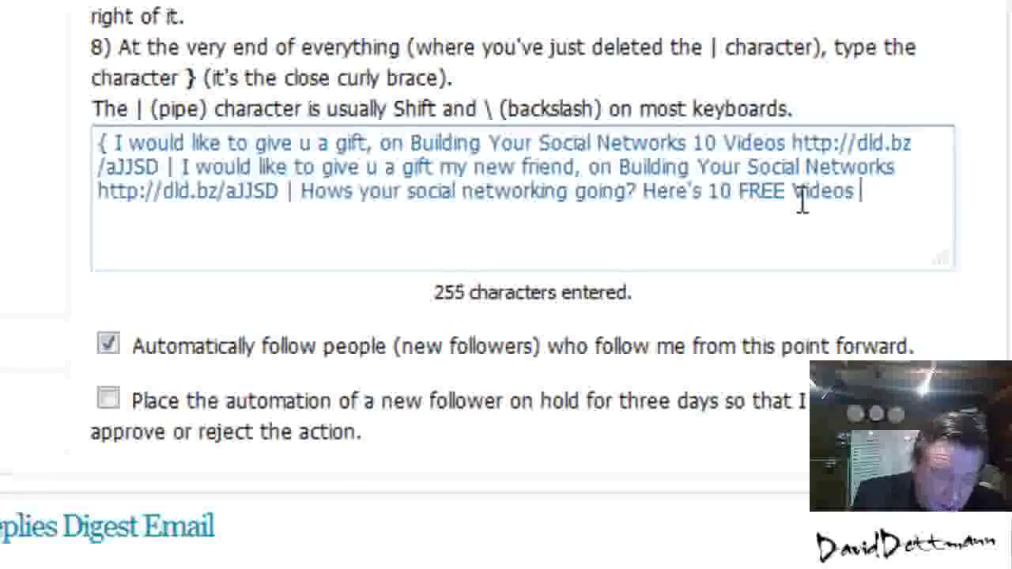
type("I mayed ")
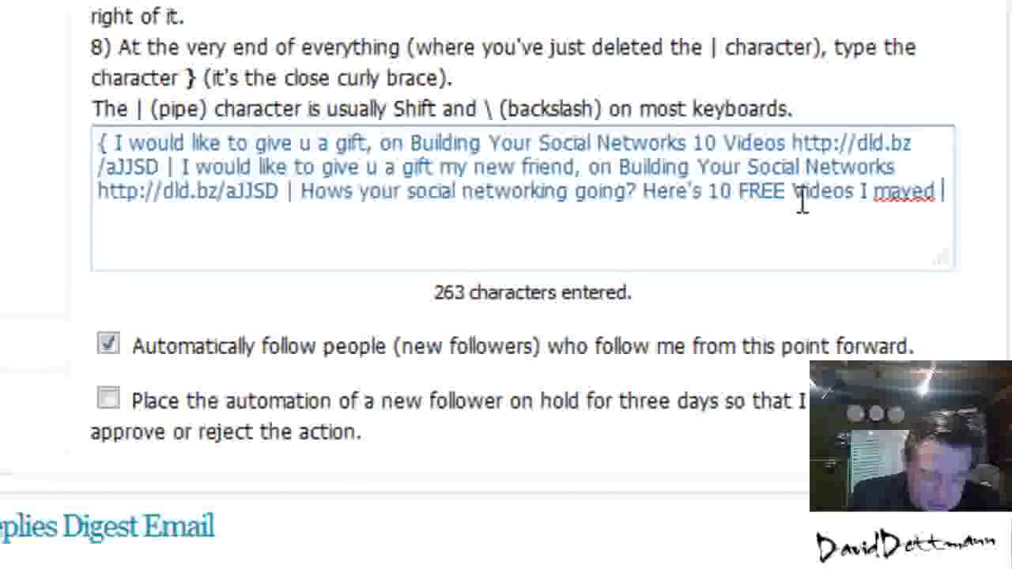
type("for yo")
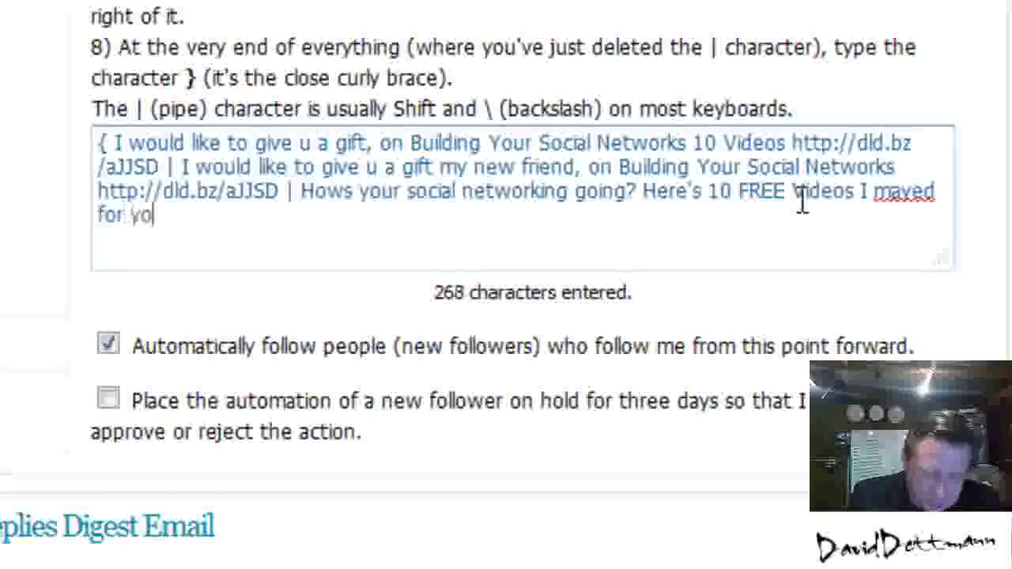
type("u")
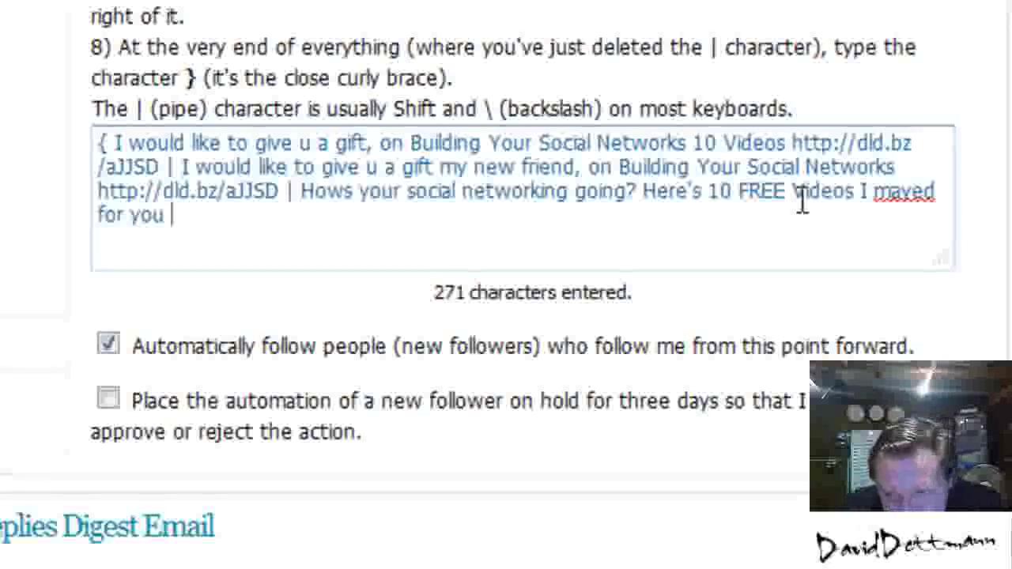
left_click(924, 191)
type("y")
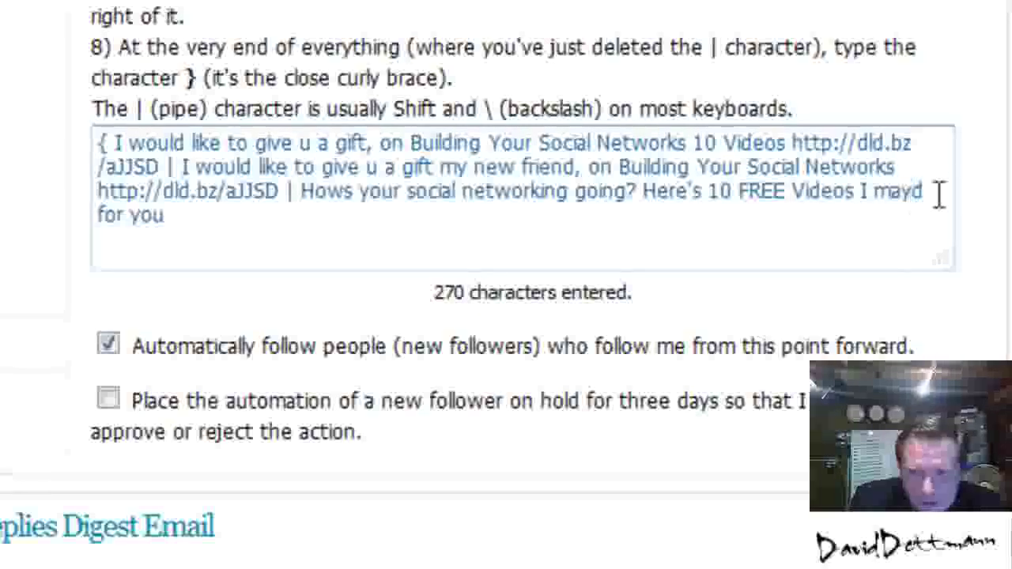
left_click(765, 215)
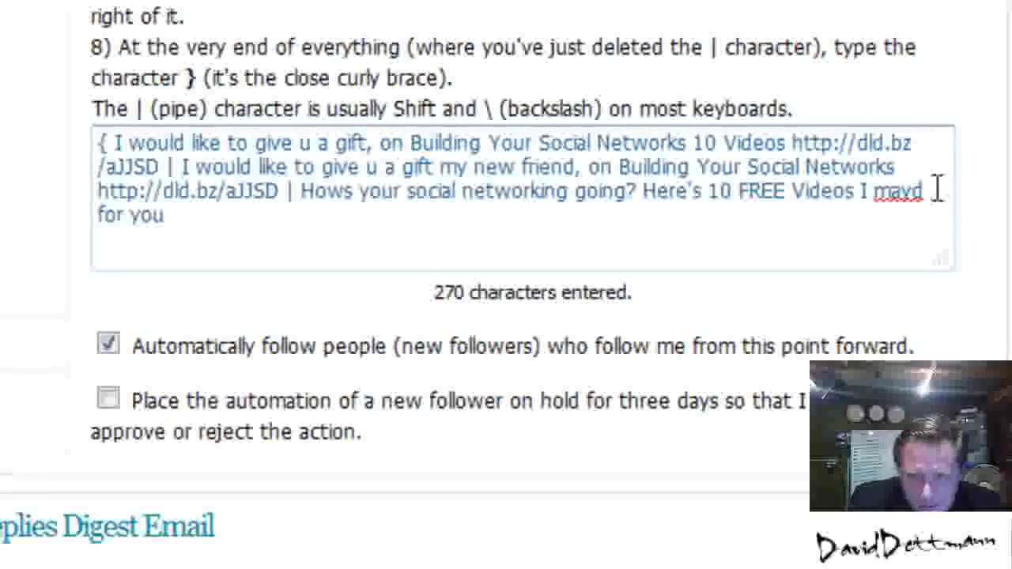
key("BackSpace")
key("BackSpace")
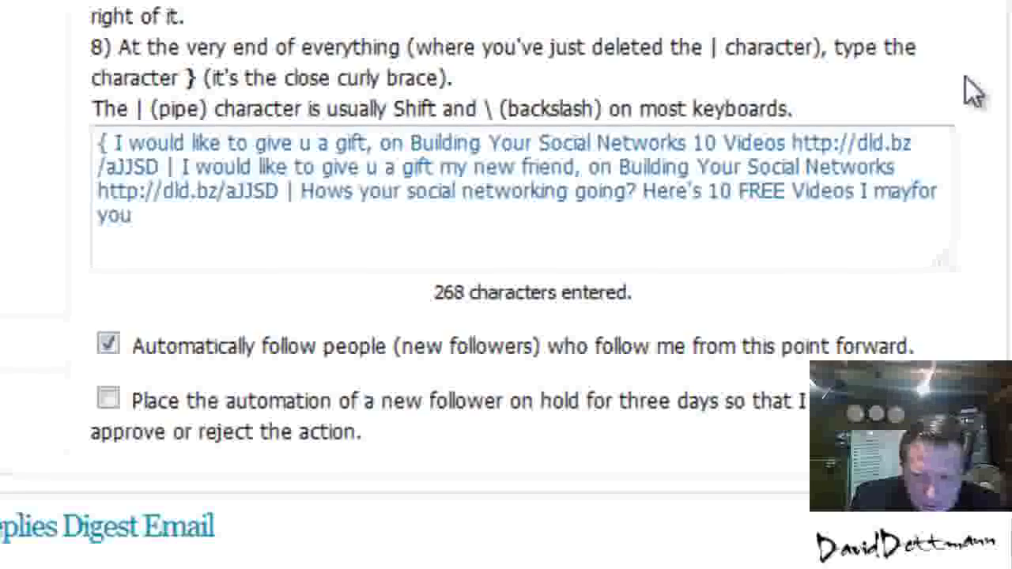
key("BackSpace")
type("a")
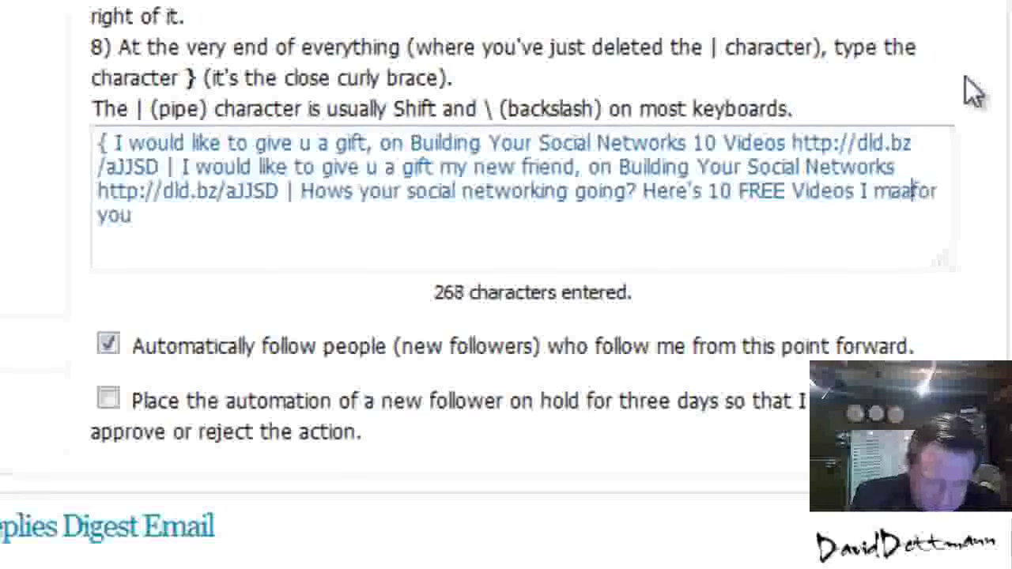
type("de |")
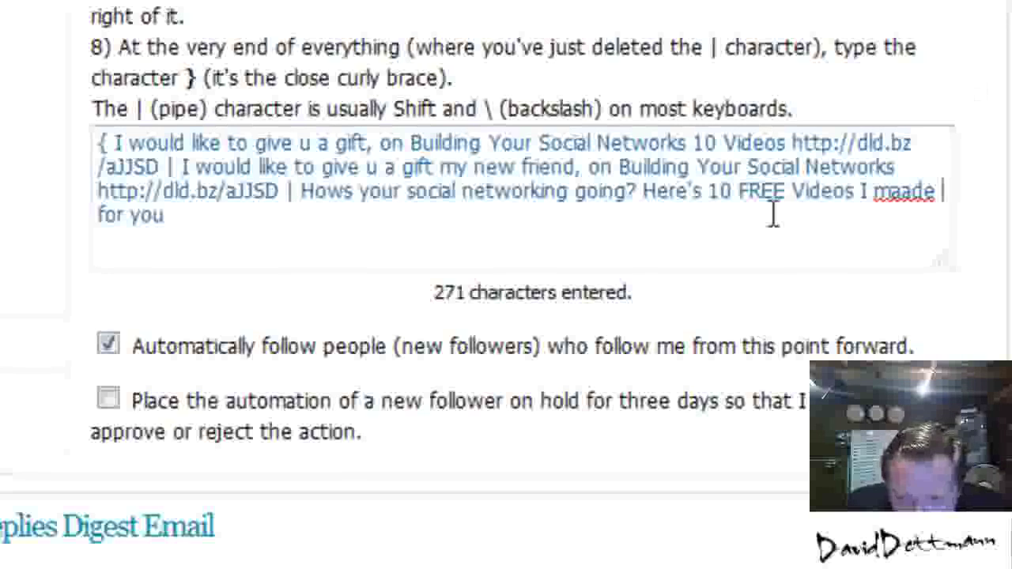
left_click(907, 208)
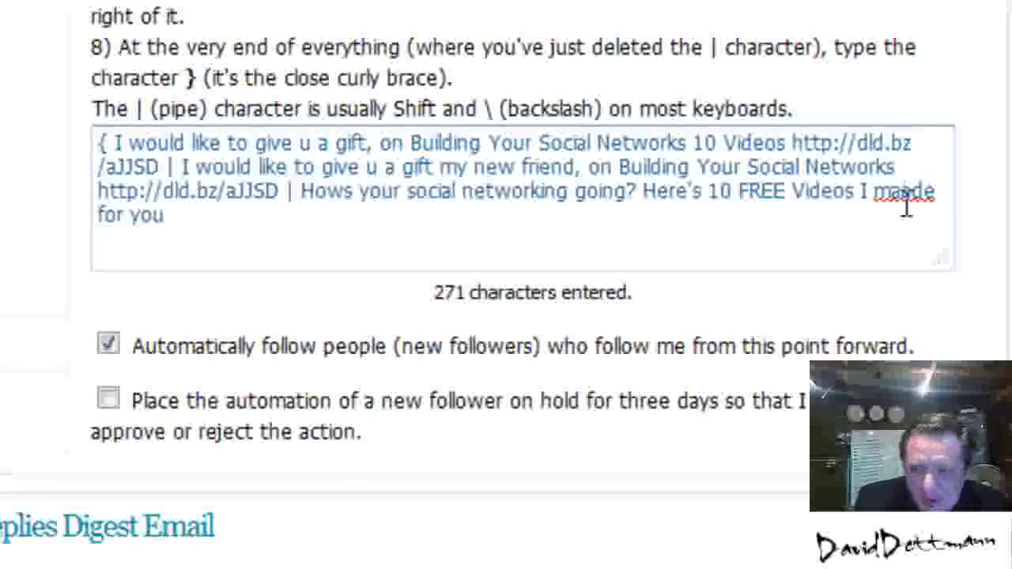
key("BackSpace")
left_click(252, 231)
left_click_drag(286, 191, 112, 190)
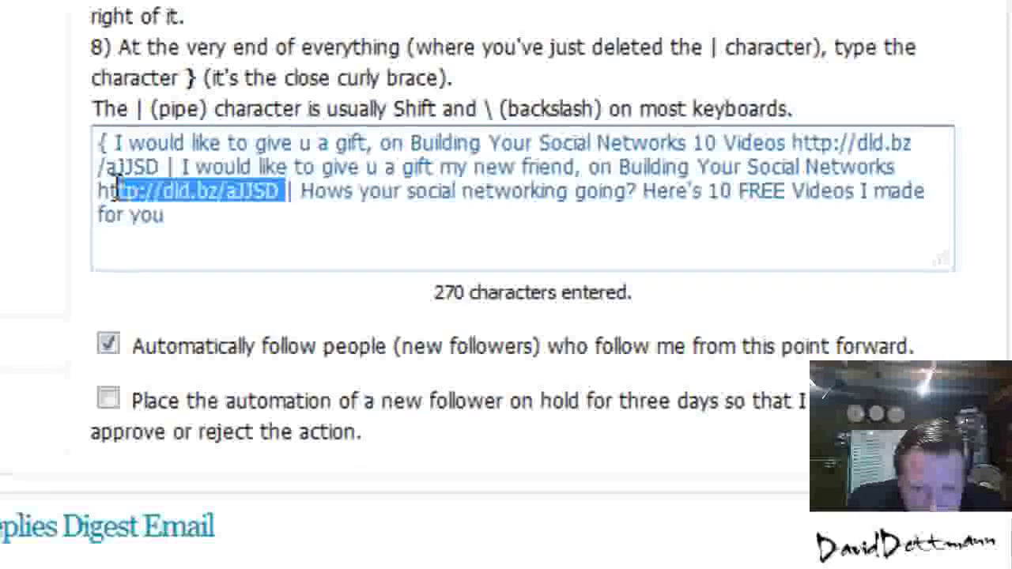
right_click(162, 193)
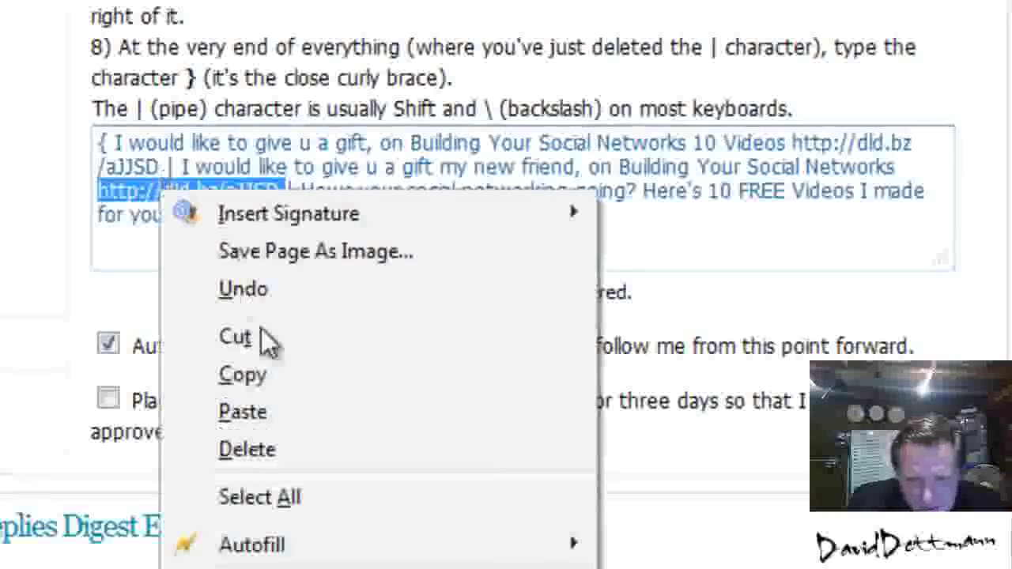
left_click(293, 388)
left_click(241, 235)
right_click(237, 230)
left_click(413, 458)
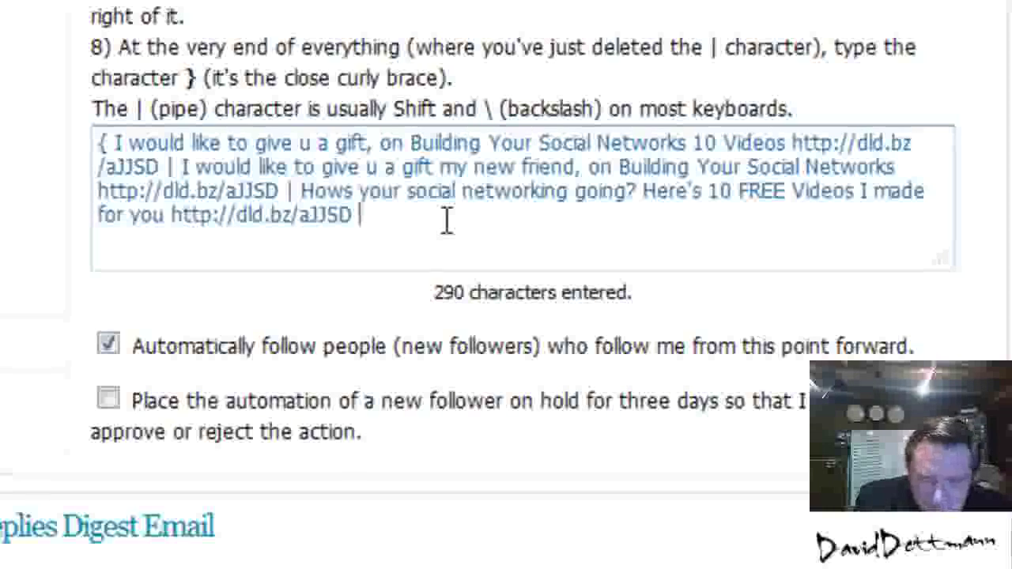
type("|")
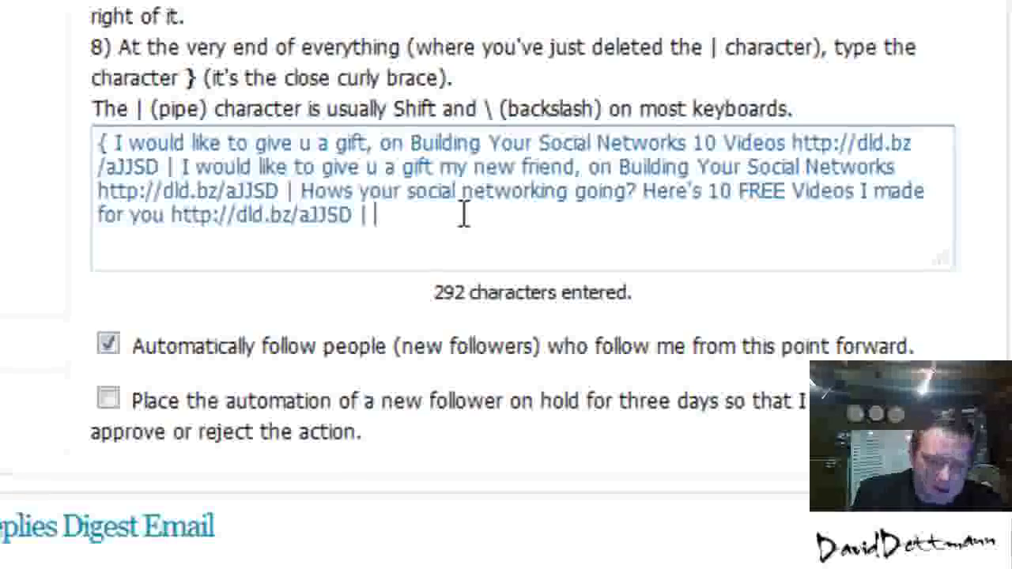
type("As ")
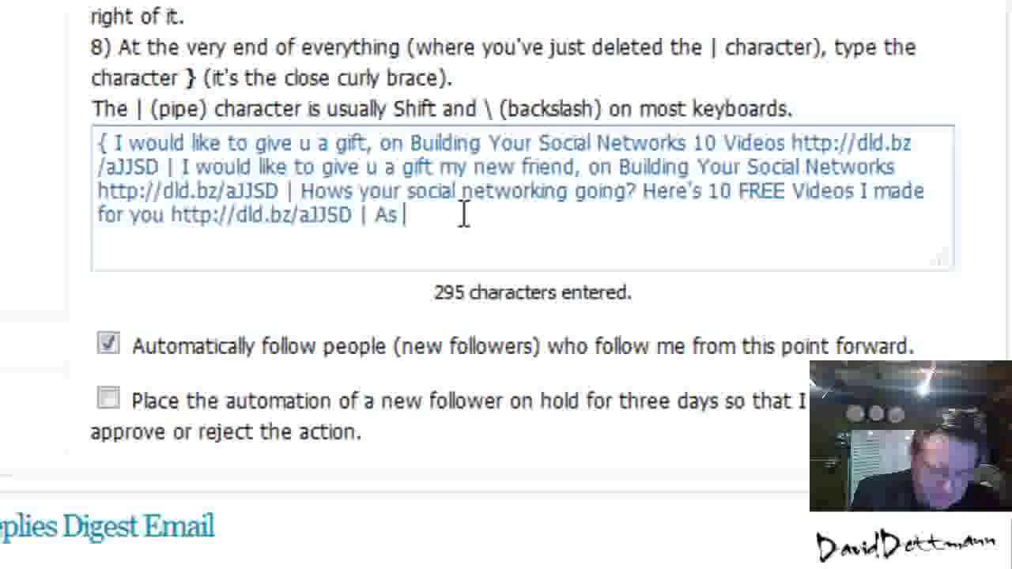
type("my n")
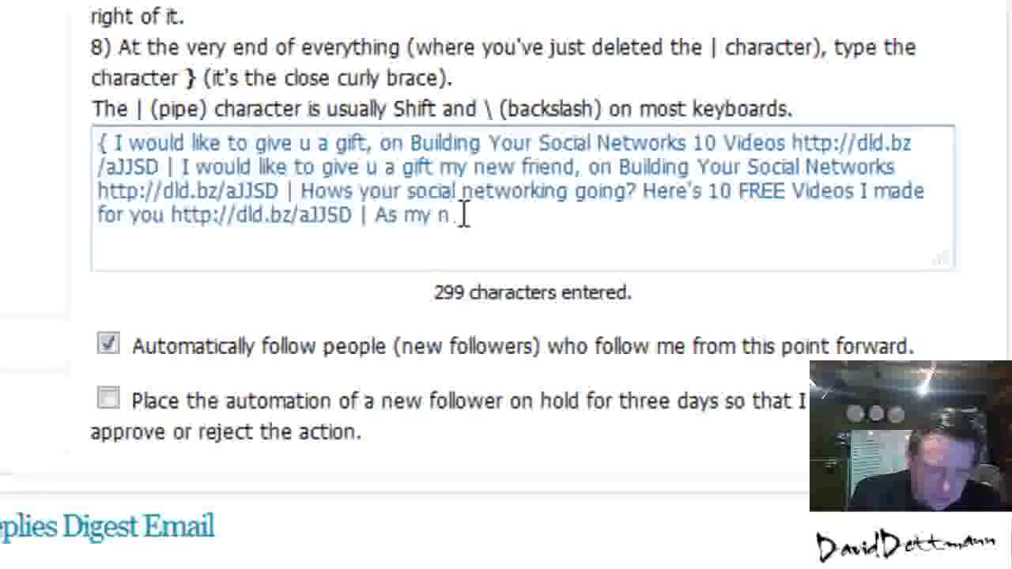
type("ew Friend on T")
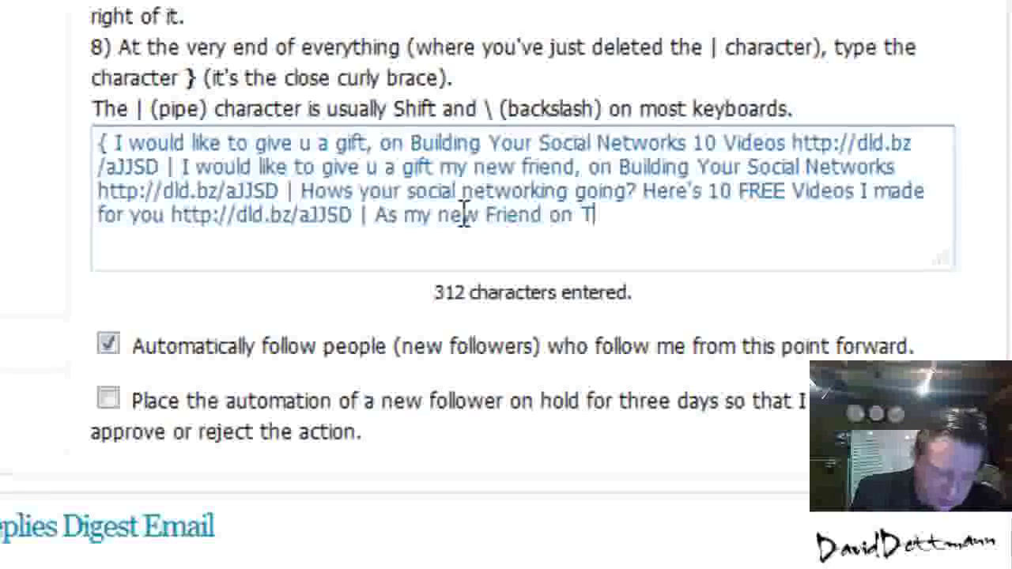
type("witter")
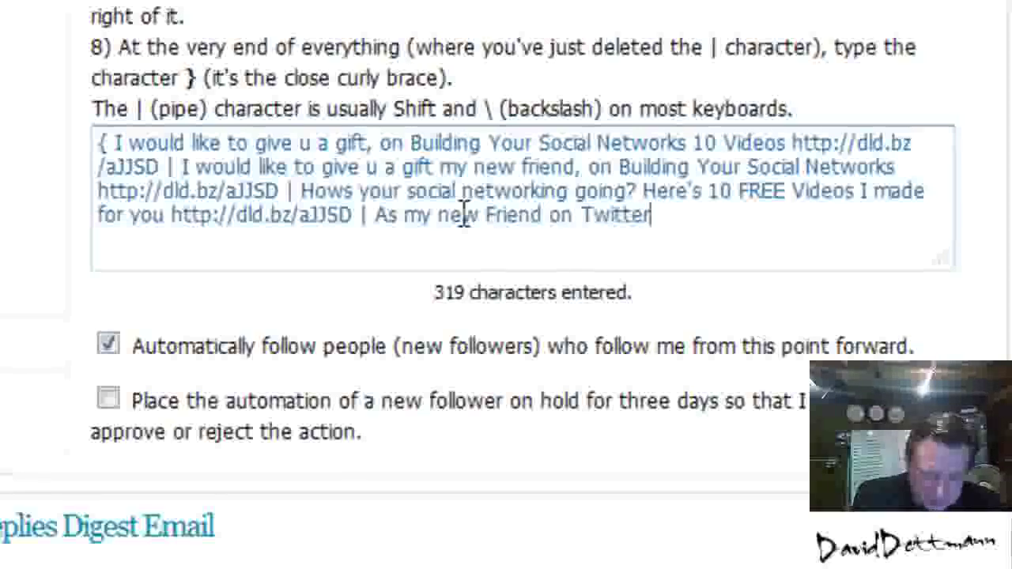
type(" here is a ")
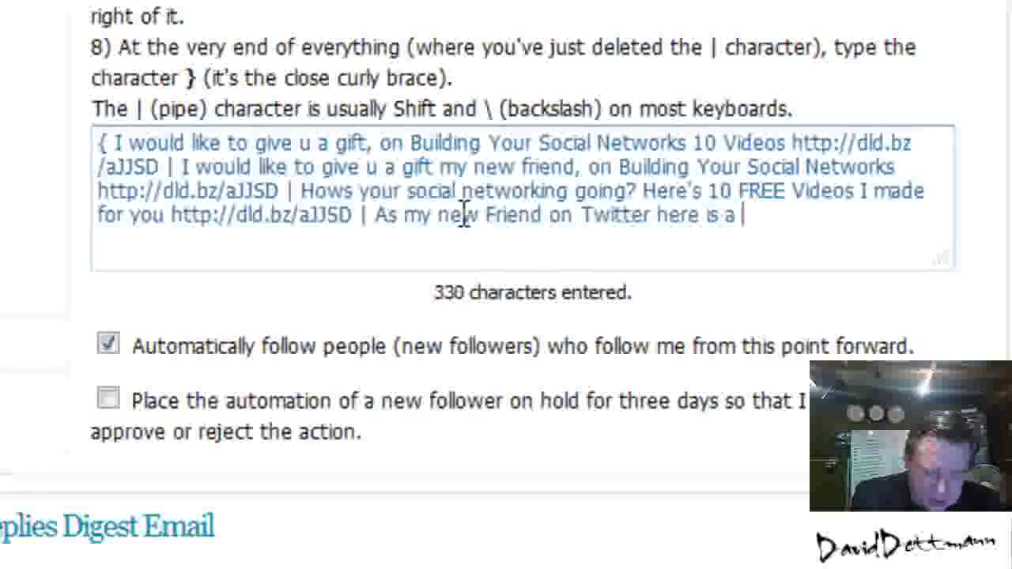
type("gift to you")
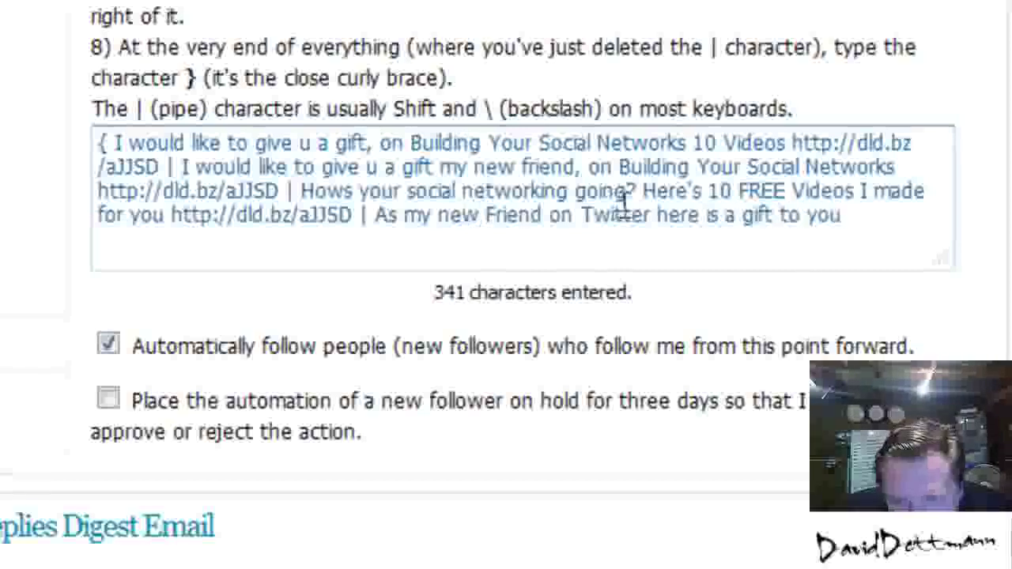
right_click(885, 222)
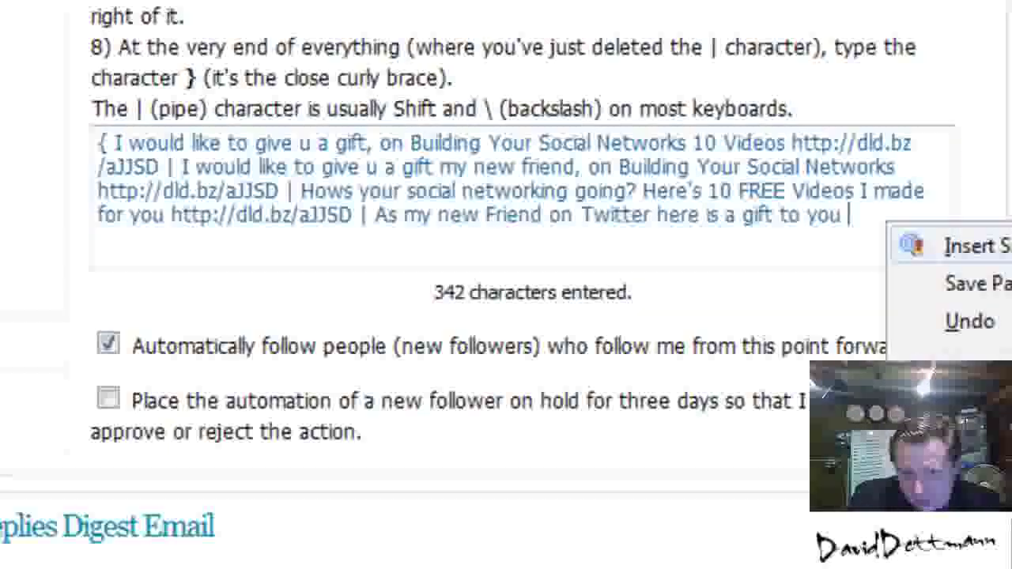
key("ctrl+v")
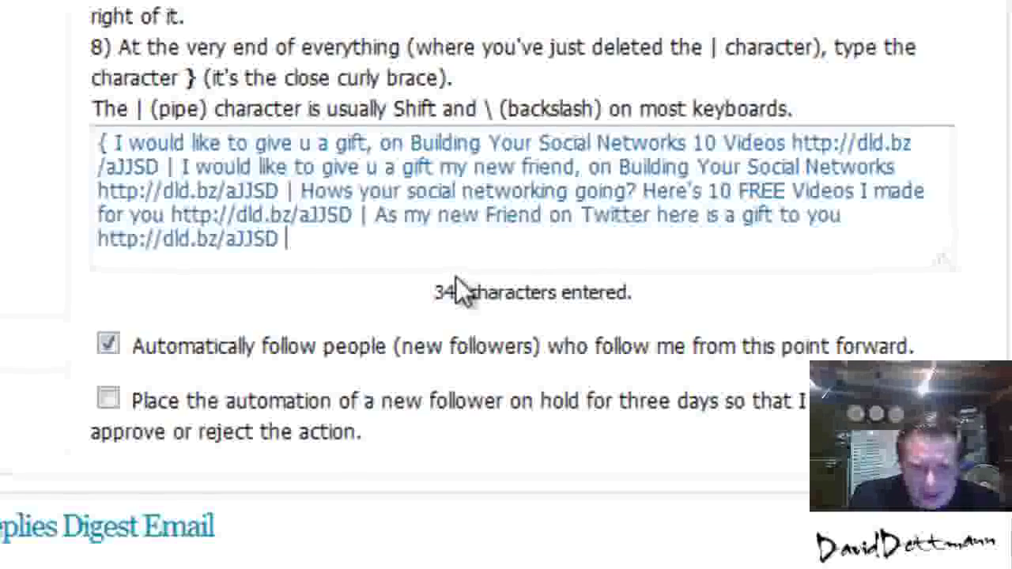
type("|")
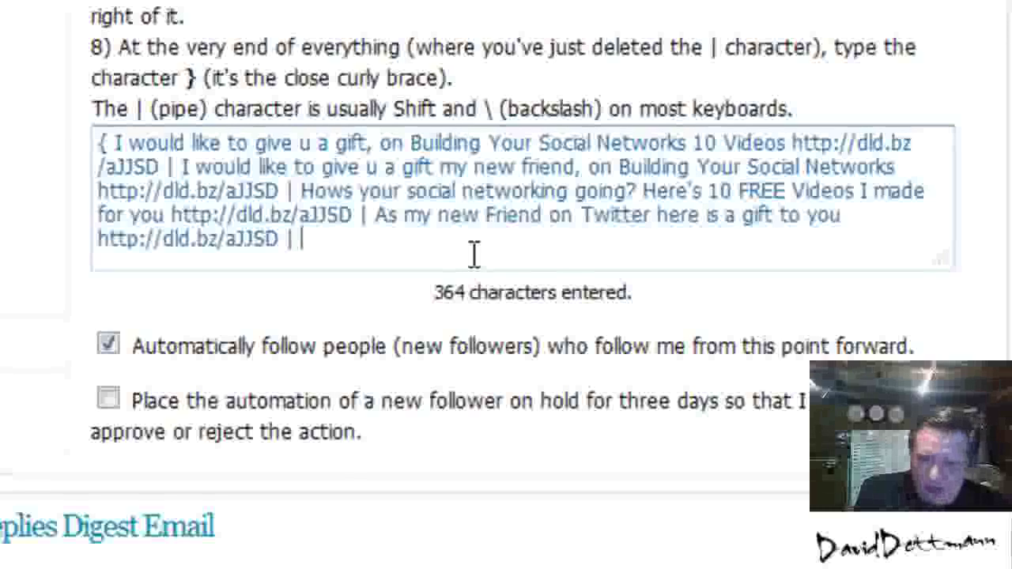
type("Hope my ")
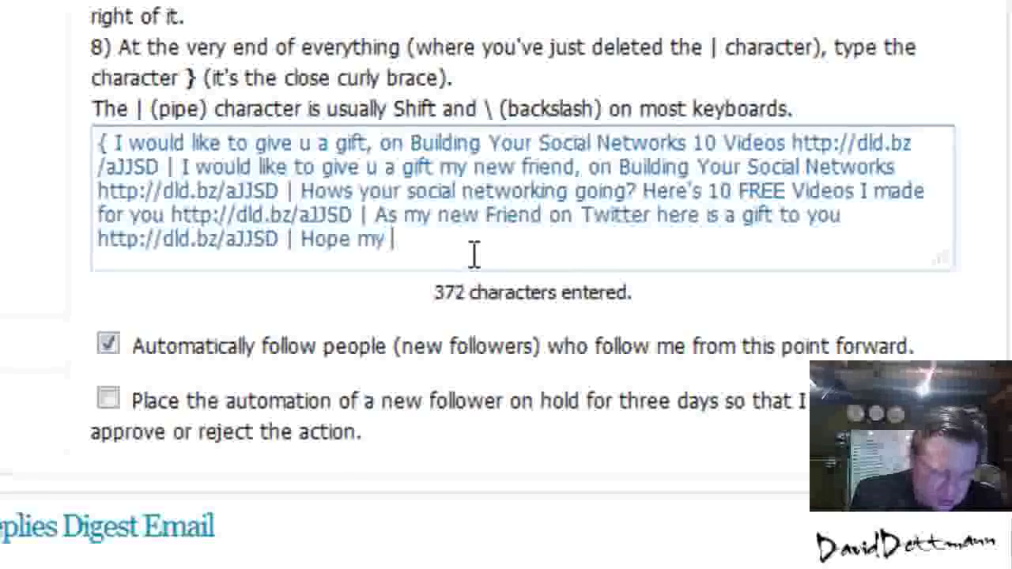
type("New Video Course Helps")
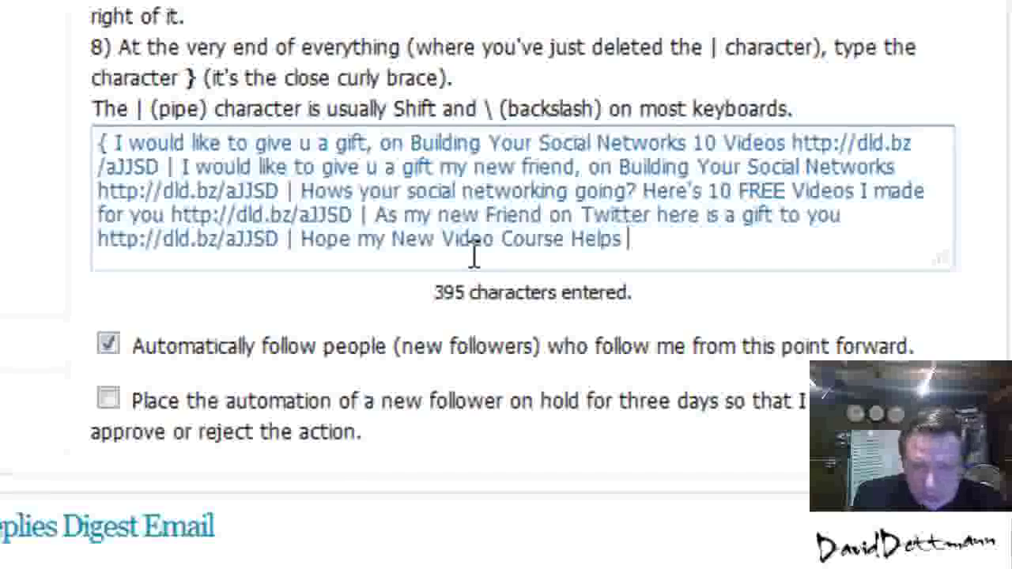
type(" my New Friend")
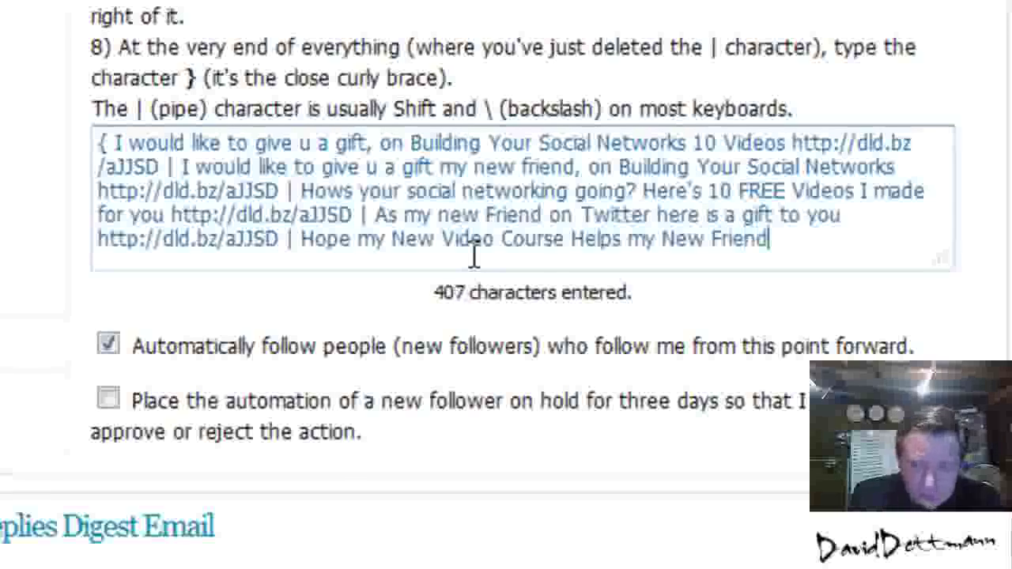
right_click(826, 243)
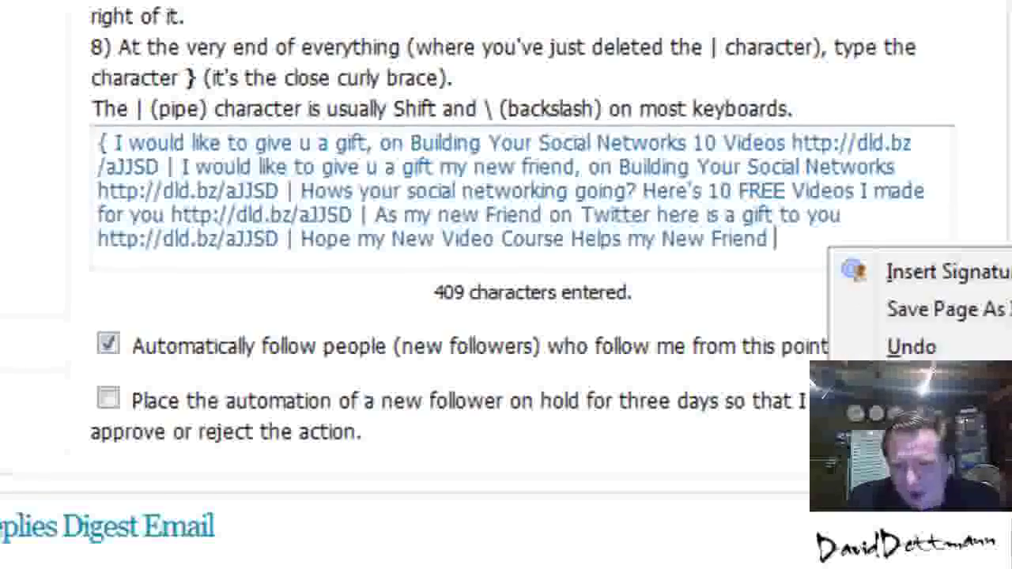
left_click(885, 266)
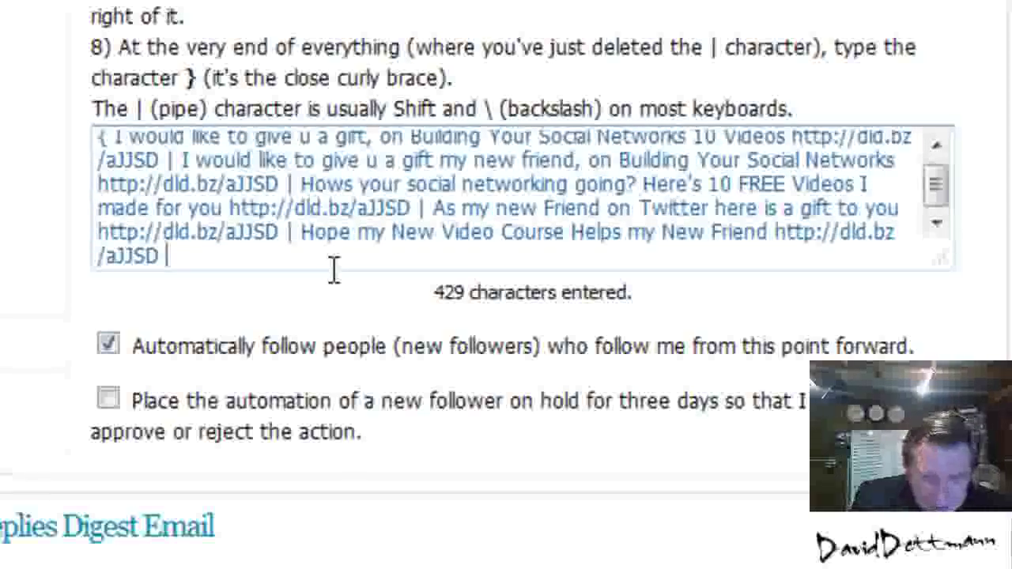
type("}")
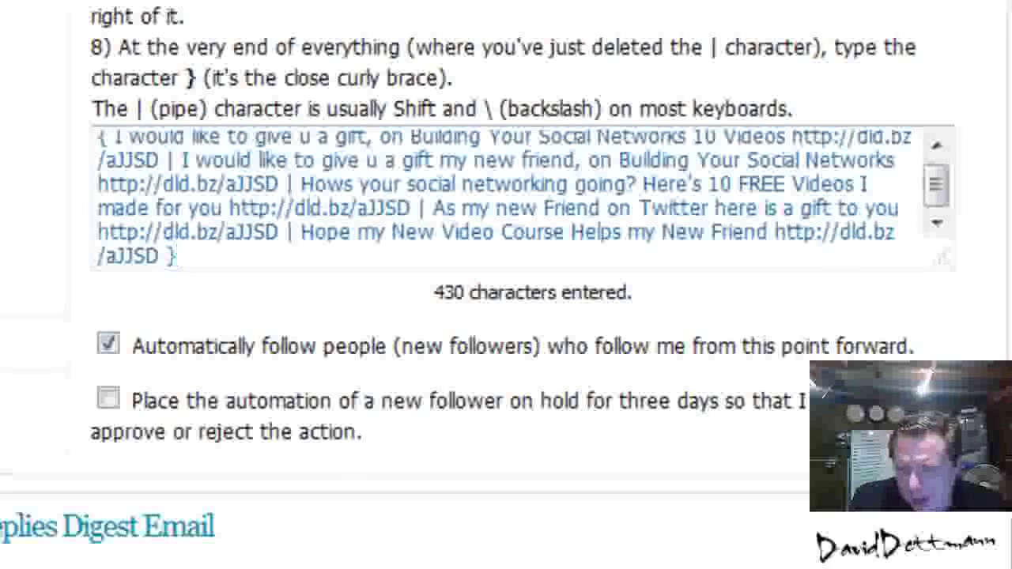
scroll(478, 285, "down", 3)
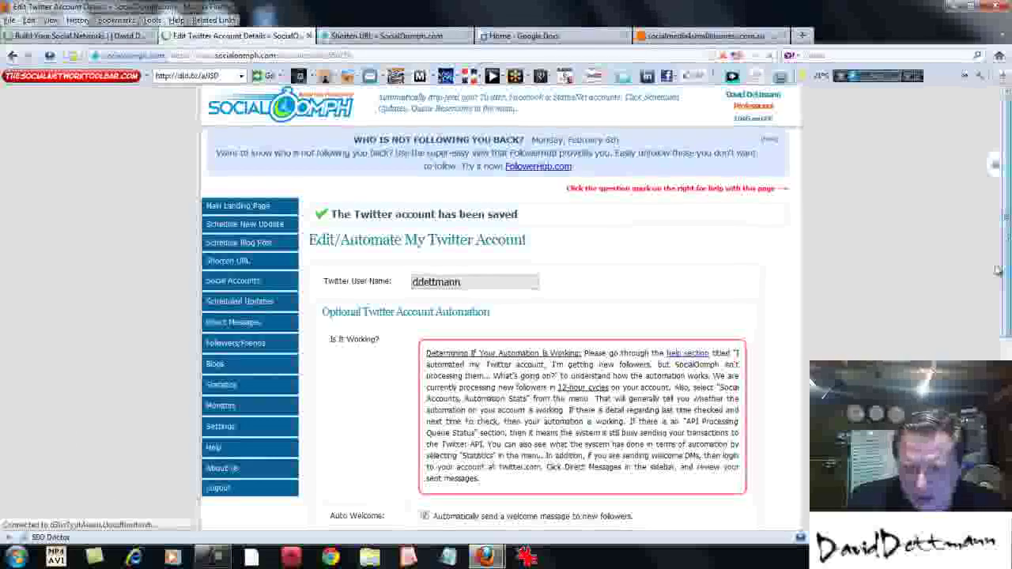
scroll(990, 291, "down", 5)
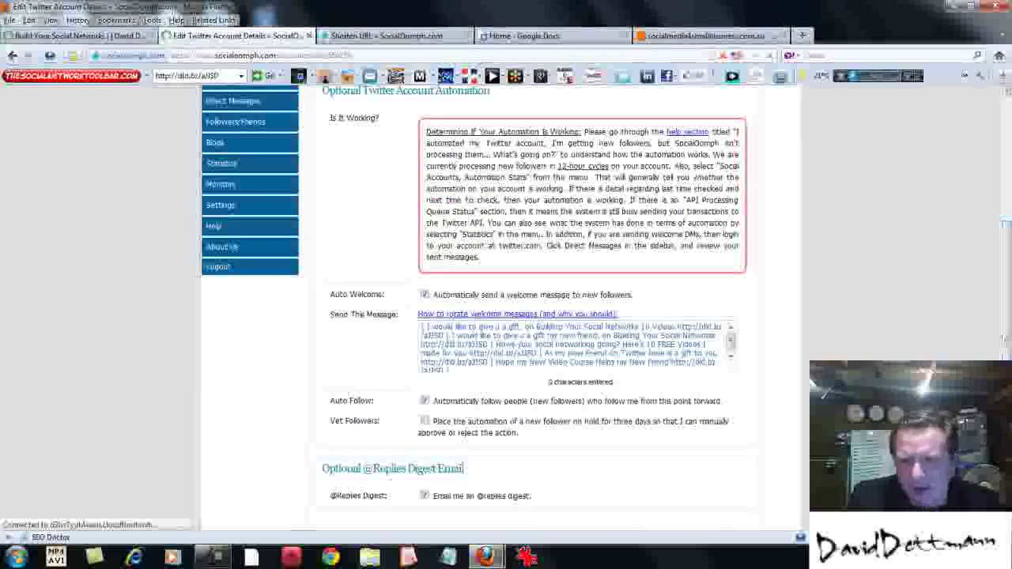